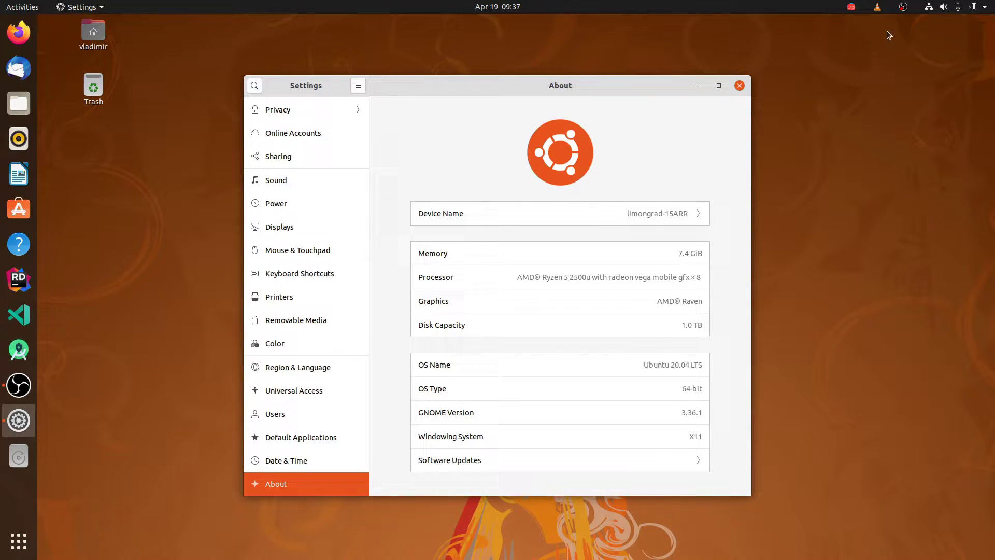
Open the system status menu to check which network connections are listed
{"action": "left_click", "coordinate": [929, 7]}
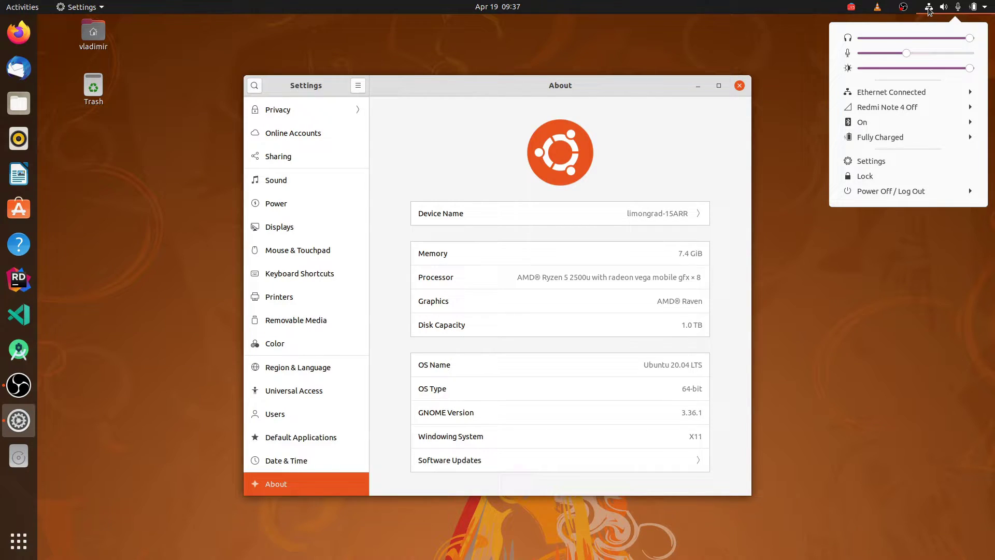
Dismiss the tray menus and launch Additional Drivers from the application grid
{"action": "left_click", "coordinate": [903, 7]}
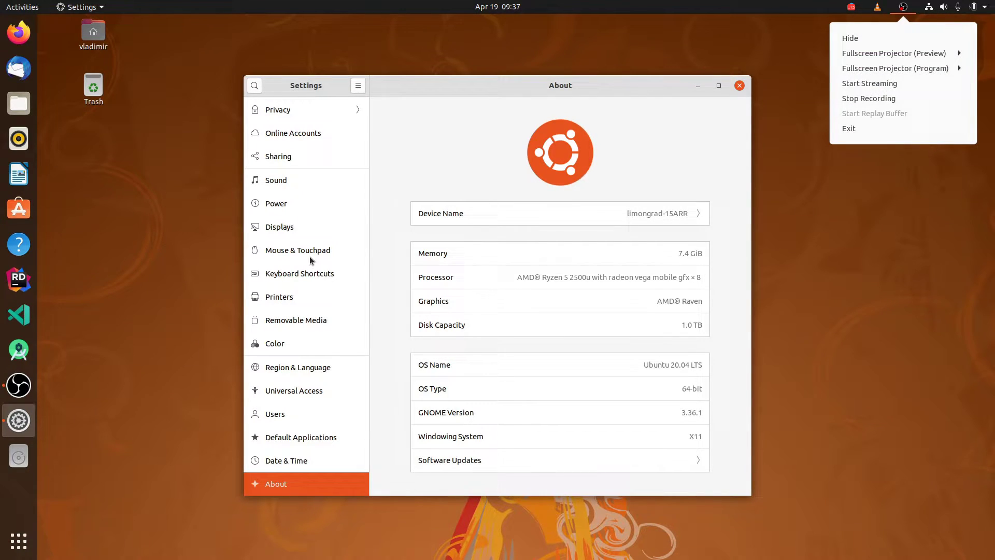
{"action": "left_click", "coordinate": [658, 62]}
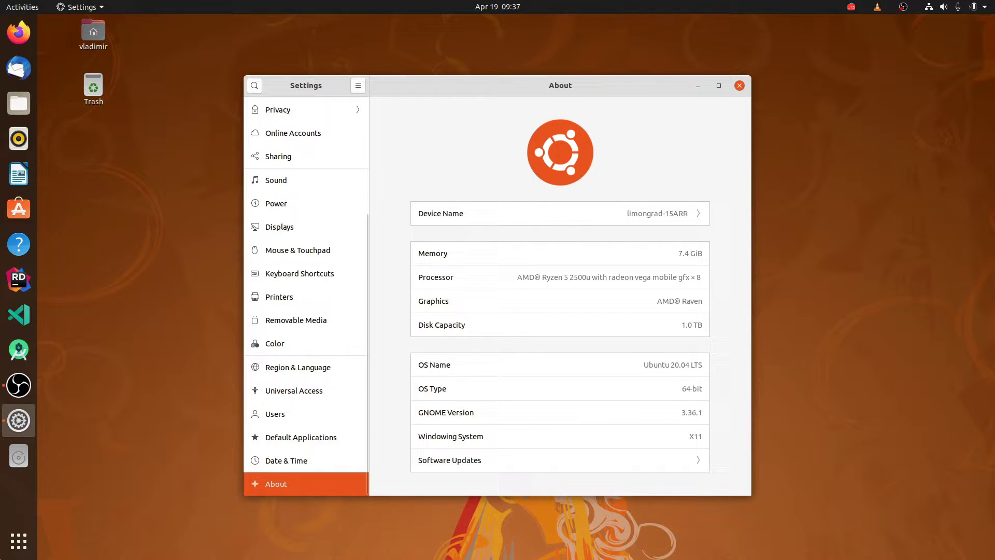
{"action": "left_click", "coordinate": [18, 542]}
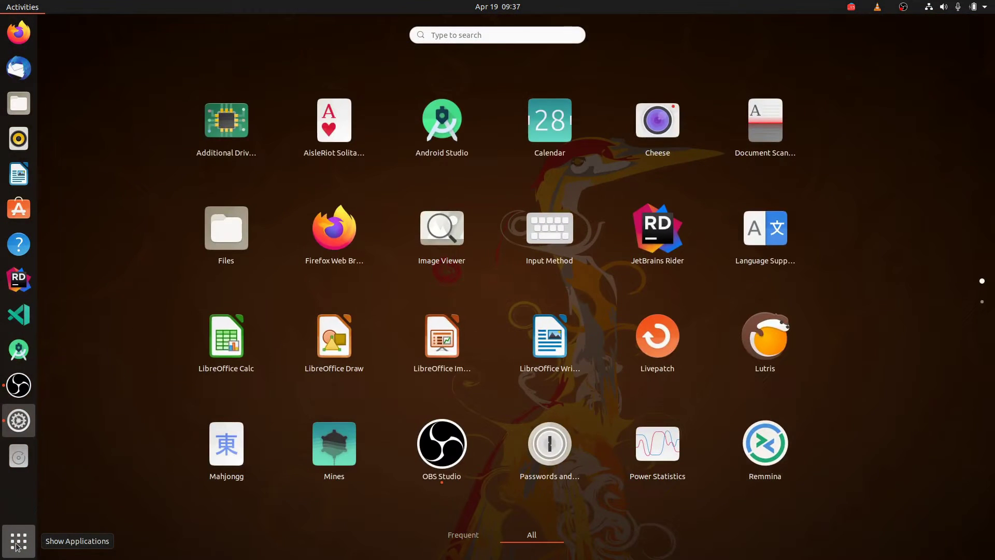
{"action": "left_click", "coordinate": [210, 141]}
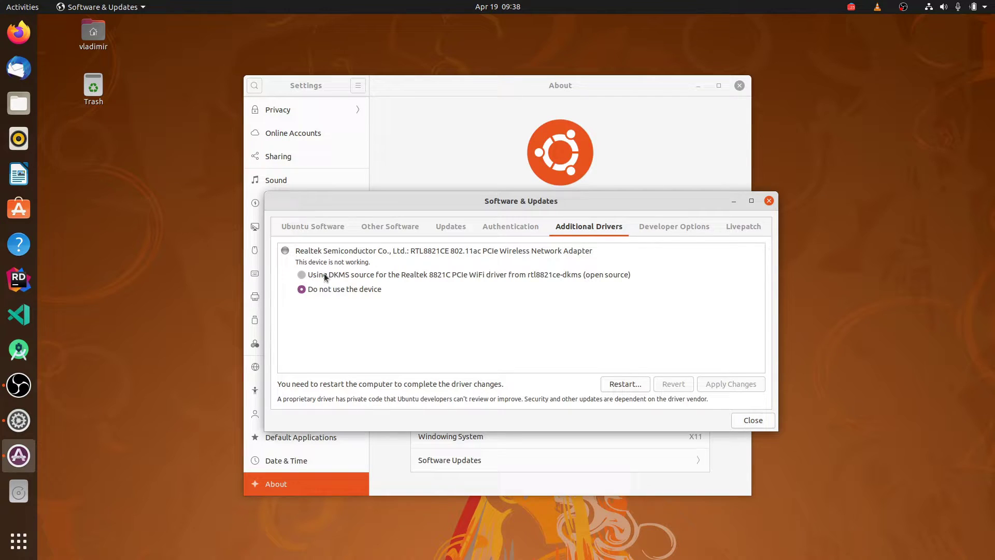
Select the Realtek 8821C DKMS driver and apply it, authenticating with the administrator password
{"action": "left_click", "coordinate": [388, 277]}
{"action": "left_click", "coordinate": [711, 390]}
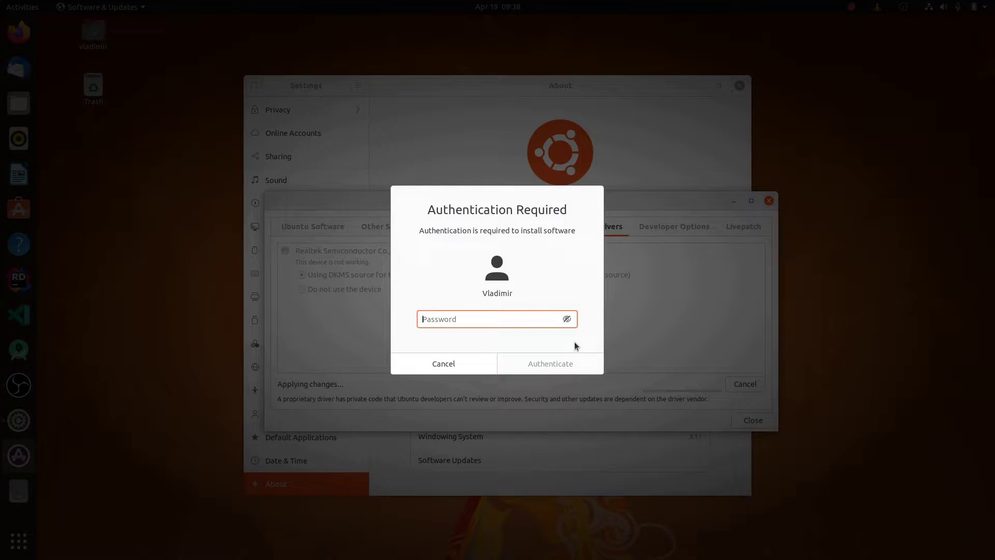
{"action": "type", "text": "******"}
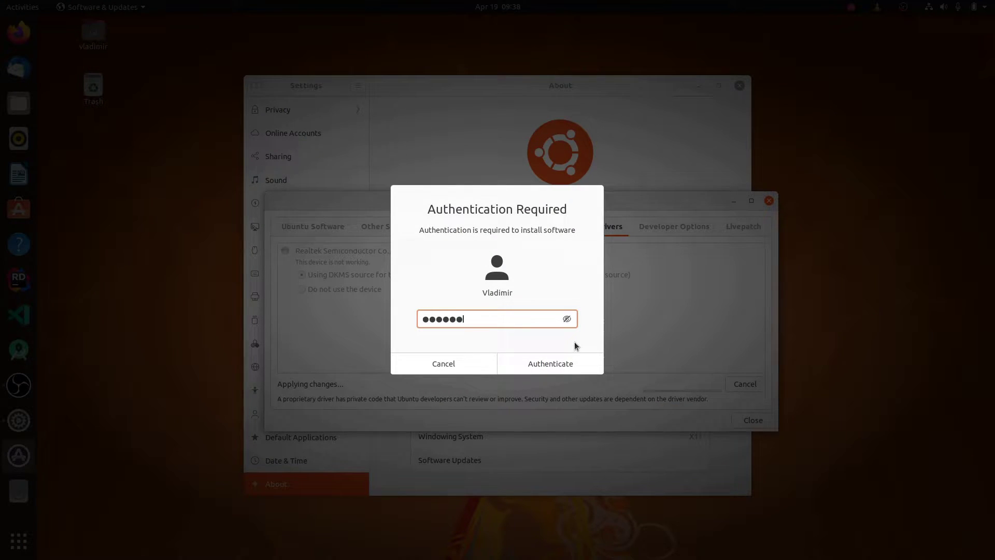
{"action": "key", "text": "Return"}
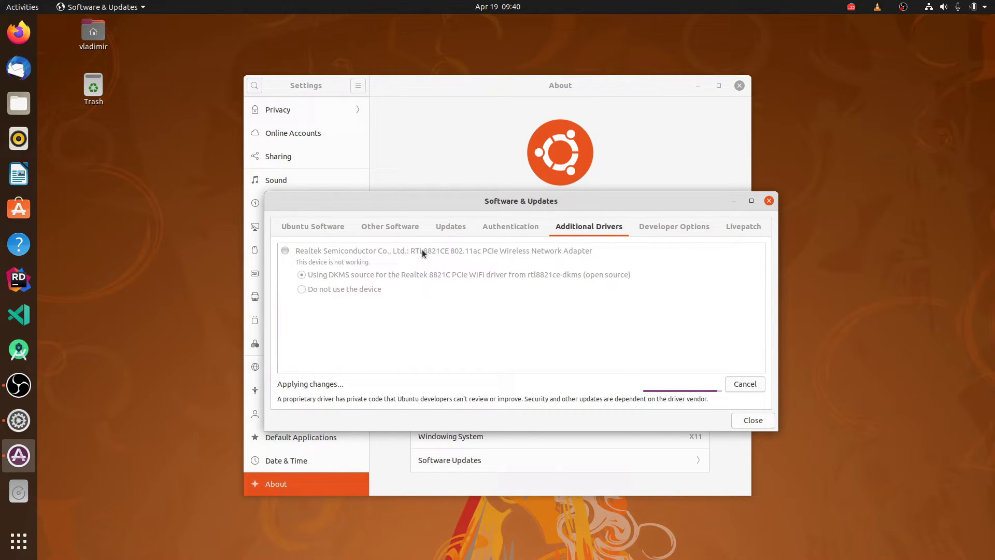
Switch between Settings and the driver installation while it applies, then show the application grid
{"action": "key", "text": "alt+Tab"}
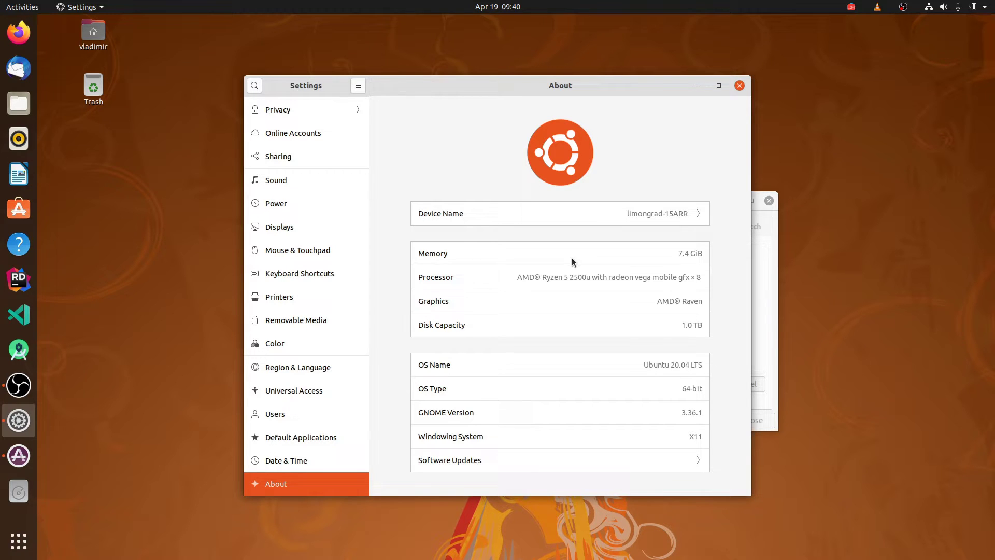
{"action": "key", "text": "alt+Tab"}
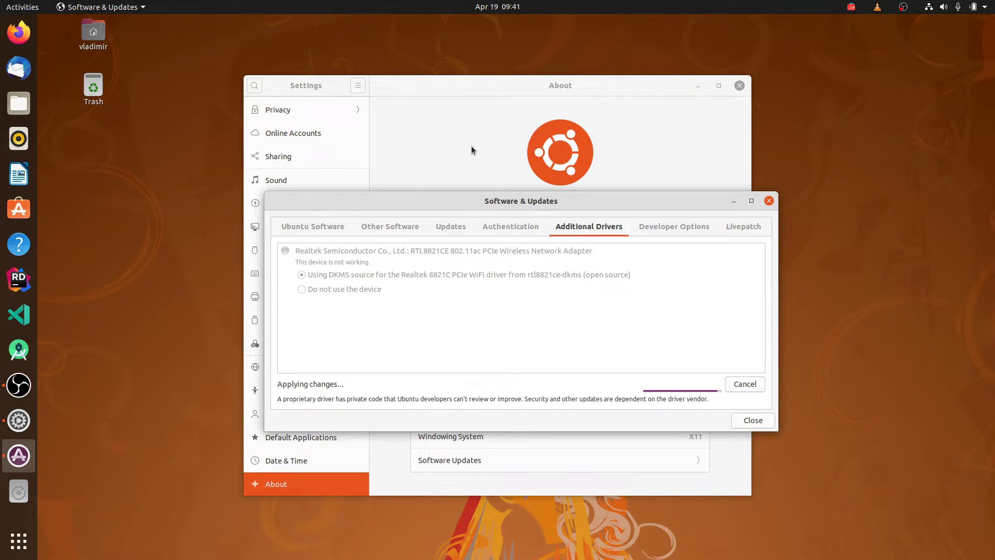
{"action": "key", "text": "super+a"}
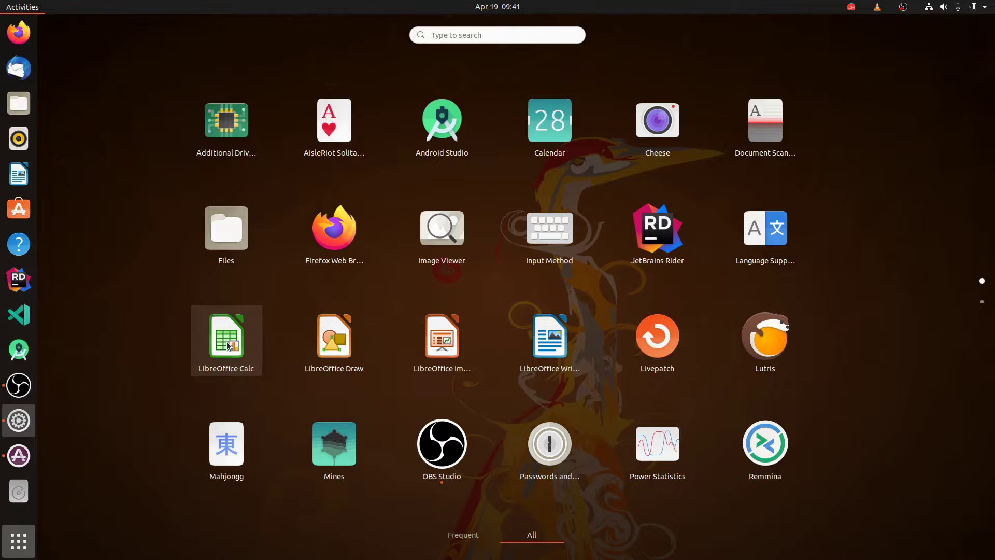
Close the app grid and check the driver installation and Settings windows
{"action": "left_click", "coordinate": [417, 384]}
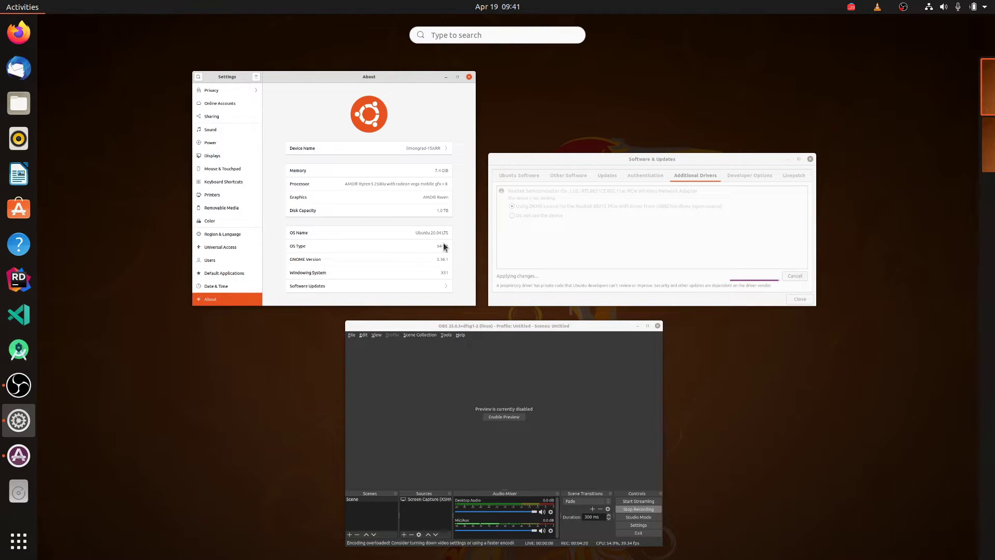
{"action": "left_click", "coordinate": [513, 258]}
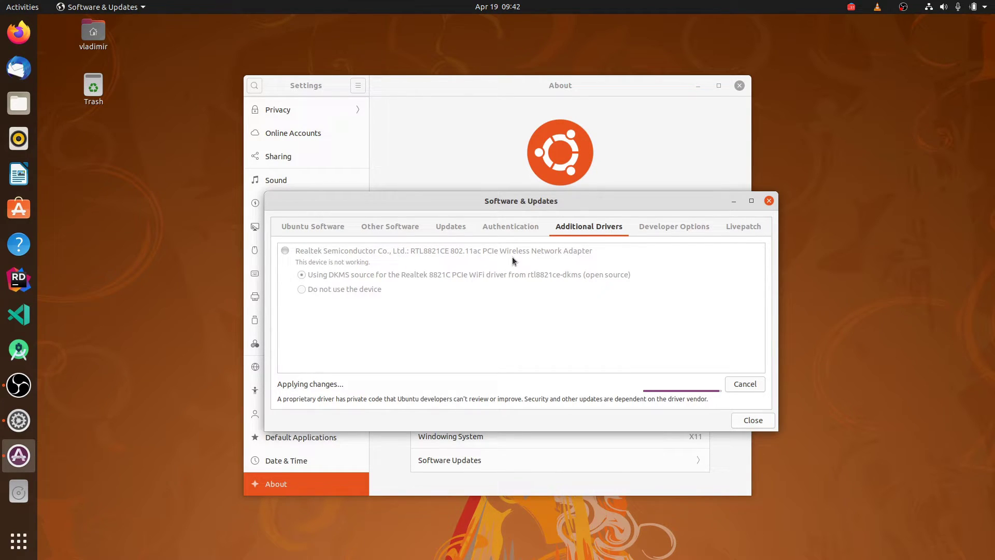
{"action": "left_click", "coordinate": [419, 100]}
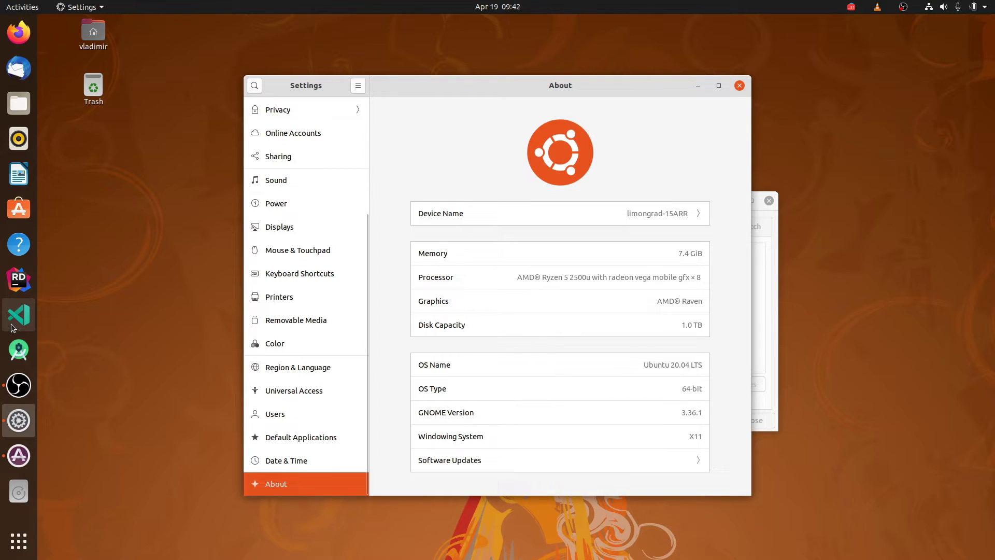
Browse the full applications grid, then return to the window overview
{"action": "left_click", "coordinate": [19, 541]}
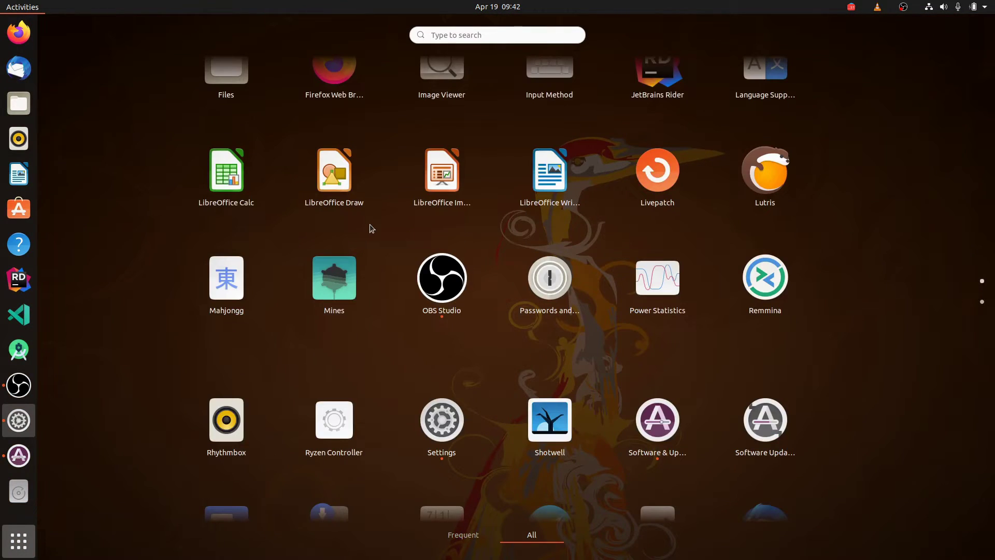
{"action": "scroll", "coordinate": [370, 224], "scroll_direction": "down", "scroll_amount": 1}
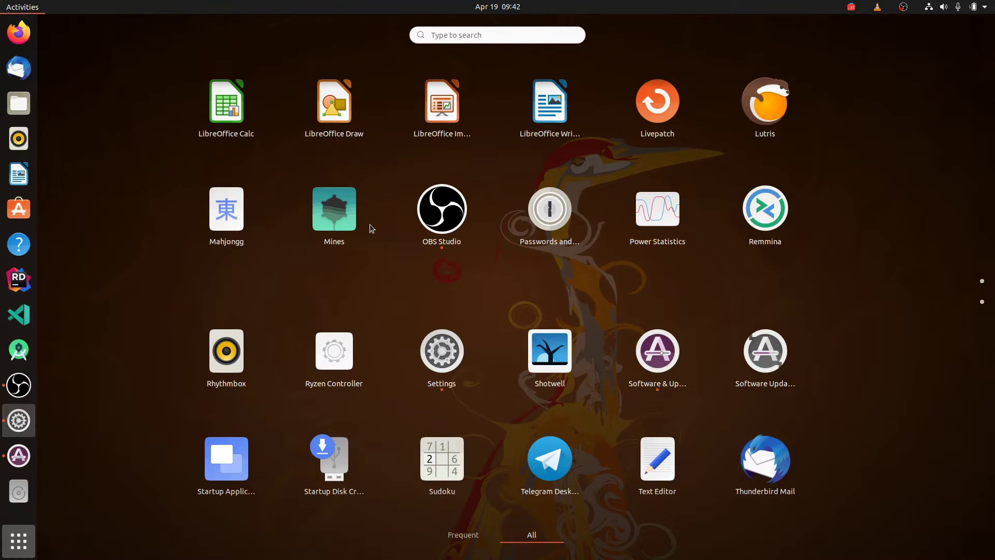
{"action": "scroll", "coordinate": [369, 224], "scroll_direction": "down", "scroll_amount": 1}
{"action": "scroll", "coordinate": [369, 224], "scroll_direction": "up", "scroll_amount": 1}
{"action": "scroll", "coordinate": [369, 224], "scroll_direction": "down", "scroll_amount": 1}
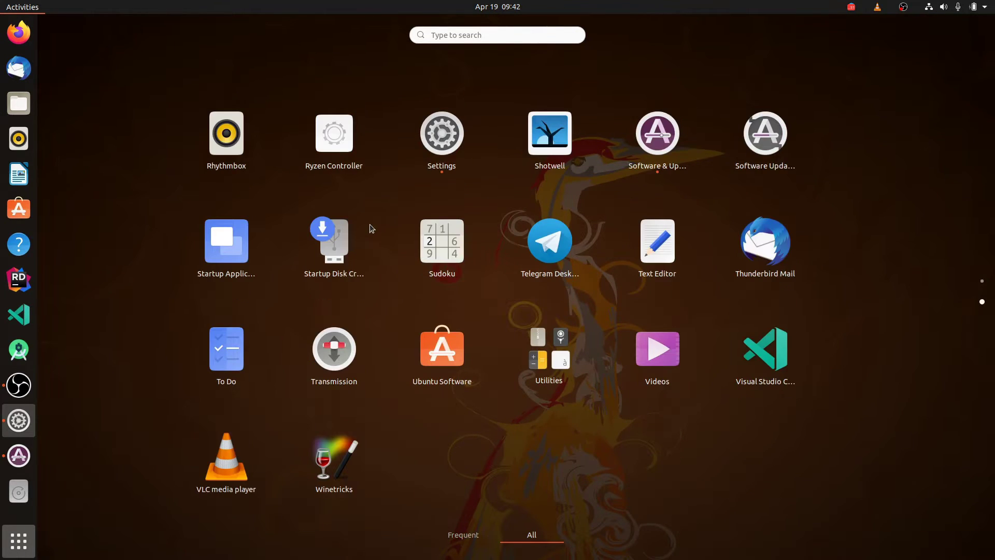
{"action": "scroll", "coordinate": [371, 228], "scroll_direction": "up", "scroll_amount": 1}
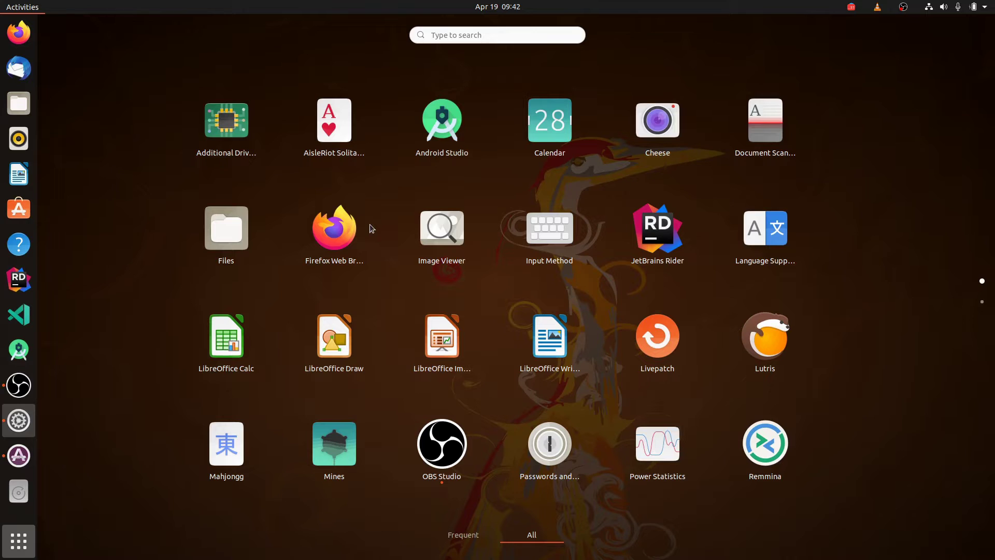
{"action": "key", "text": "Escape"}
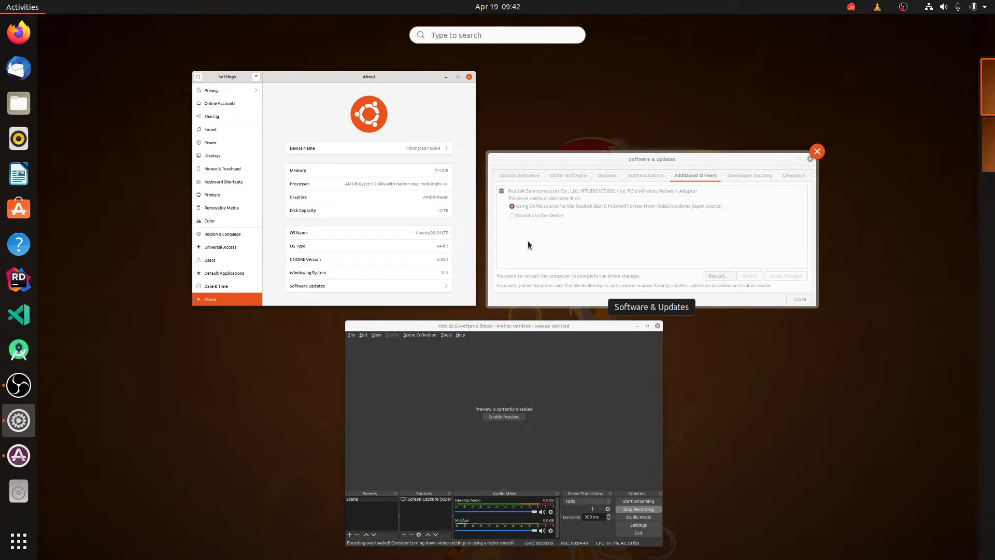
Bring Software & Updates forward to confirm the DKMS driver, then open a terminal
{"action": "left_click", "coordinate": [573, 250]}
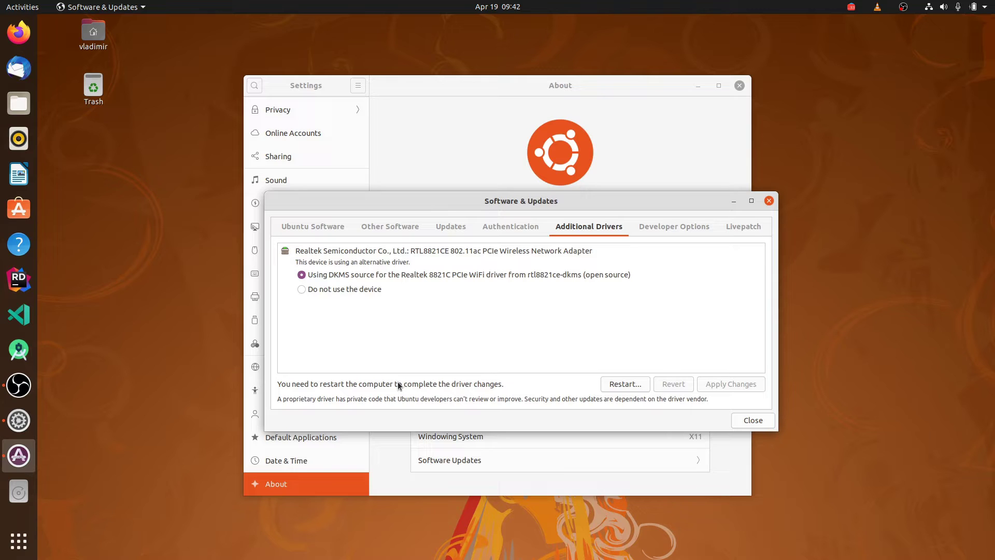
{"action": "key", "text": "ctrl+alt+t"}
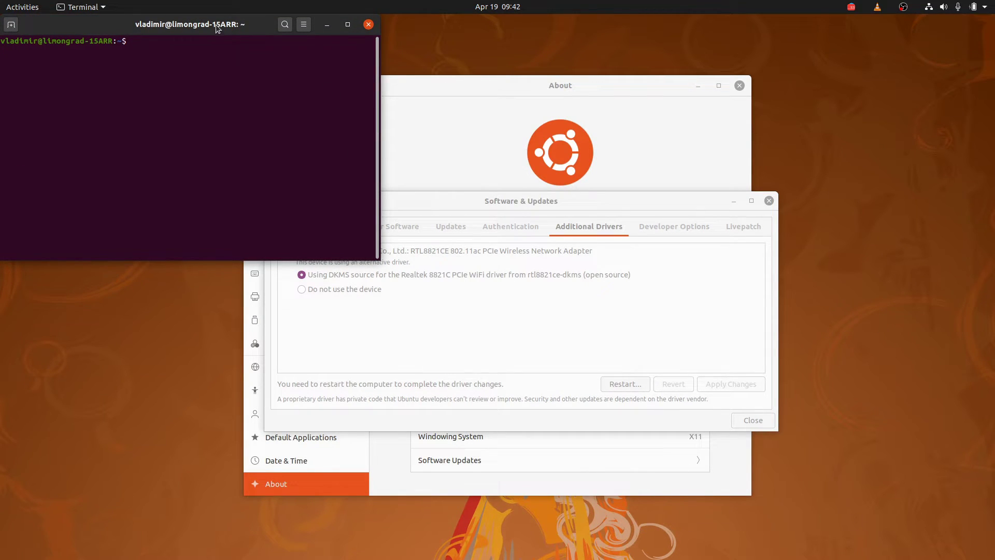
Centre the terminal and run sudo modprobe 8821ce to load the Wi-Fi module
{"action": "left_click_drag", "start_coordinate": [215, 25], "coordinate": [431, 119]}
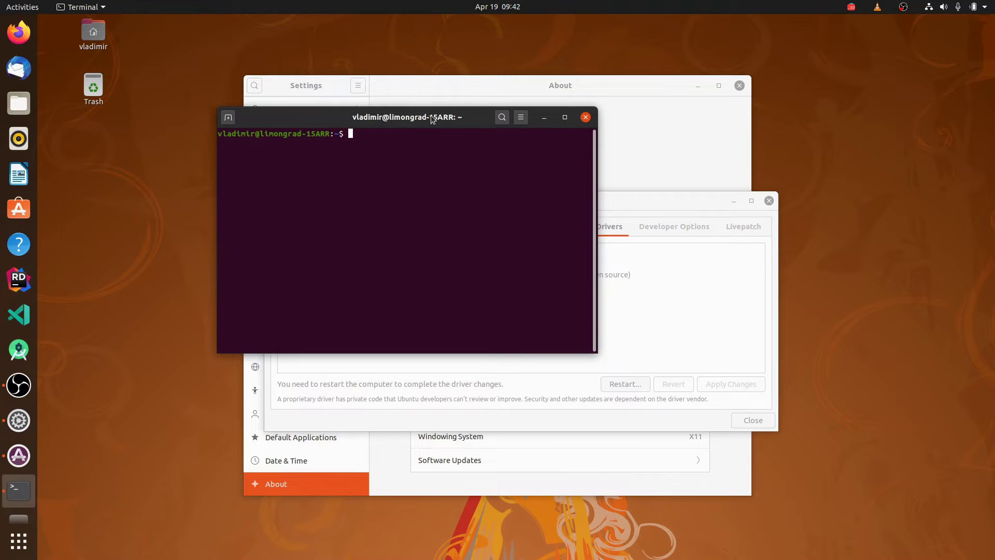
{"action": "type", "text": "sudo modprobe 8821ce"}
{"action": "key", "text": "Return"}
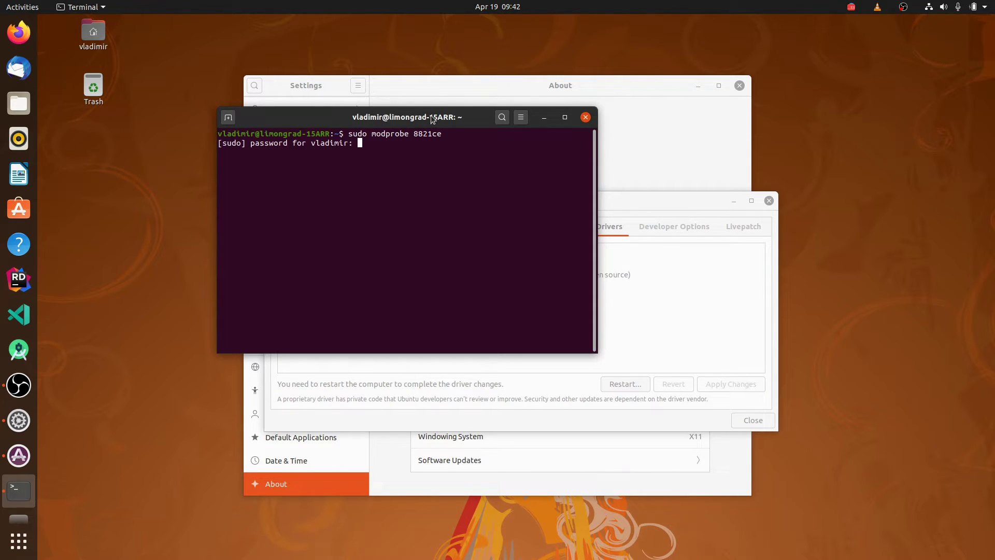
{"action": "key", "text": "Return"}
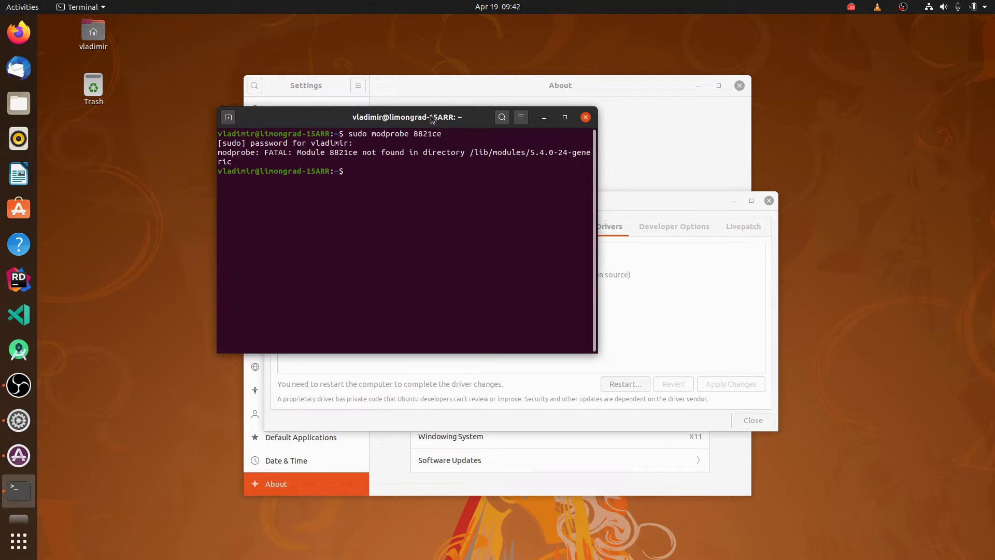
Search the loaded kernel modules with lsmod | grep 8821
{"action": "key", "text": "Up"}
{"action": "key", "text": "BackSpace"}
{"action": "key", "text": "BackSpace"}
{"action": "key", "text": "BackSpace"}
{"action": "key", "text": "BackSpace"}
{"action": "key", "text": "BackSpace"}
{"action": "key", "text": "BackSpace"}
{"action": "key", "text": "BackSpace"}
{"action": "key", "text": "BackSpace"}
{"action": "key", "text": "BackSpace"}
{"action": "key", "text": "BackSpace"}
{"action": "key", "text": "BackSpace"}
{"action": "key", "text": "BackSpace"}
{"action": "key", "text": "BackSpace"}
{"action": "key", "text": "BackSpace"}
{"action": "key", "text": "BackSpace"}
{"action": "key", "text": "BackSpace"}
{"action": "key", "text": "BackSpace"}
{"action": "key", "text": "BackSpace"}
{"action": "key", "text": "BackSpace"}
{"action": "key", "text": "BackSpace"}
{"action": "type", "text": "lsmod | grep 8821"}
{"action": "key", "text": "Return"}
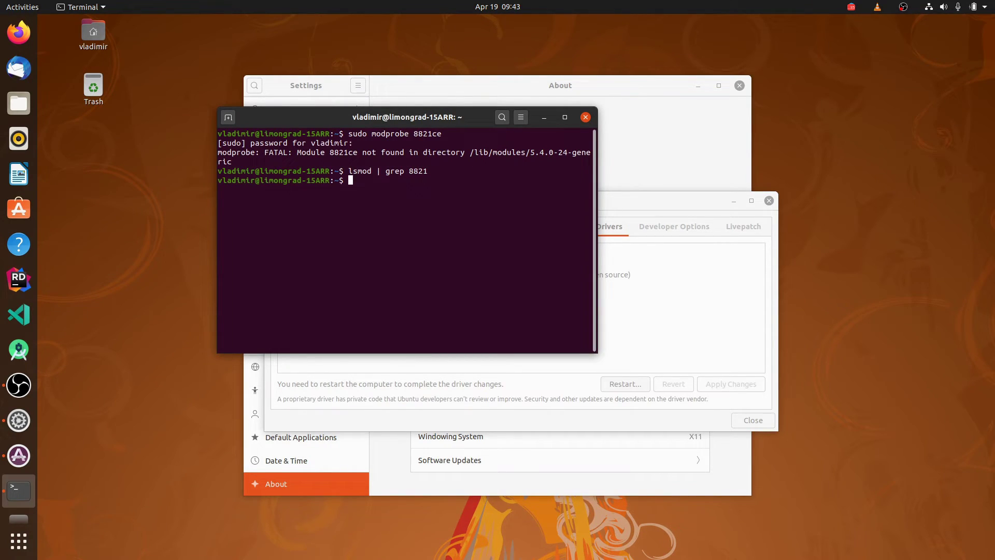
List all loaded kernel modules with plain lsmod and scroll through the output
{"action": "key", "text": "Up"}
{"action": "key", "text": "BackSpace"}
{"action": "key", "text": "BackSpace"}
{"action": "key", "text": "BackSpace"}
{"action": "key", "text": "BackSpace"}
{"action": "key", "text": "BackSpace"}
{"action": "key", "text": "BackSpace"}
{"action": "key", "text": "BackSpace"}
{"action": "key", "text": "BackSpace"}
{"action": "key", "text": "BackSpace"}
{"action": "key", "text": "BackSpace"}
{"action": "key", "text": "BackSpace"}
{"action": "key", "text": "Return"}
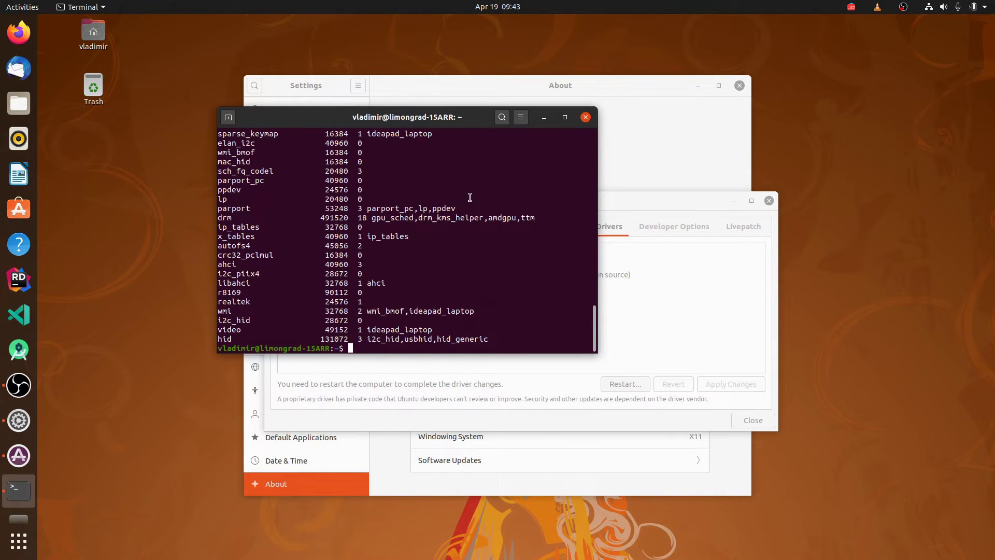
{"action": "scroll", "coordinate": [469, 197], "scroll_direction": "up", "scroll_amount": 10}
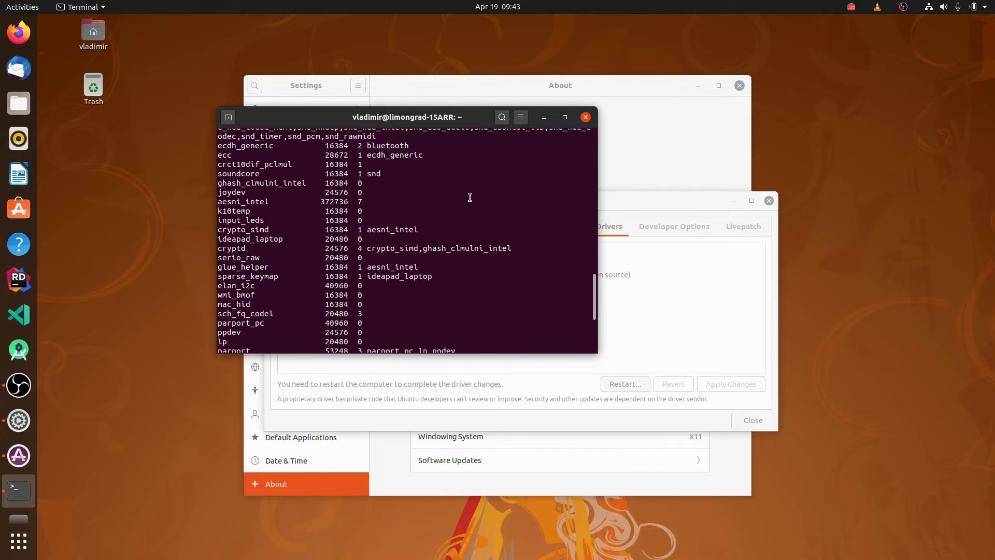
{"action": "scroll", "coordinate": [470, 197], "scroll_direction": "up", "scroll_amount": 5}
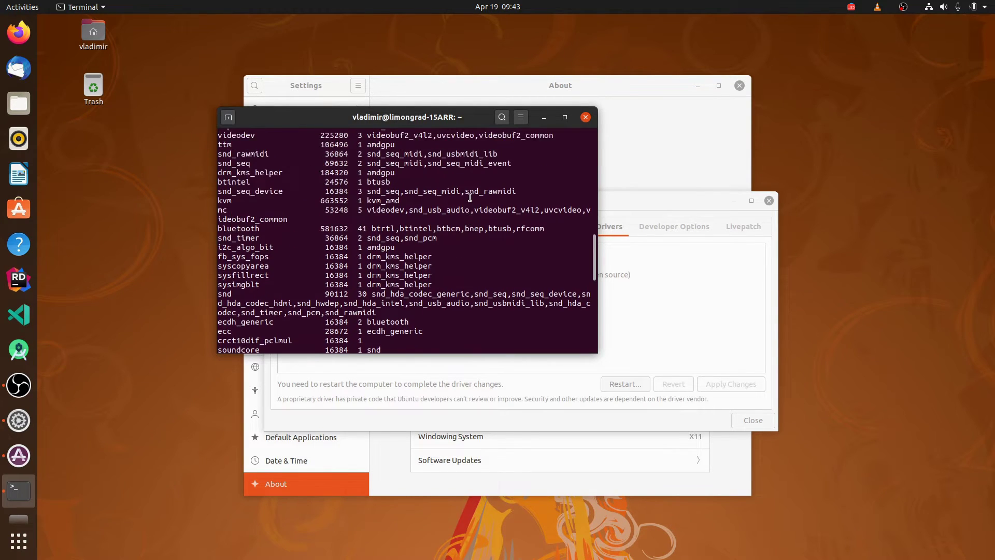
{"action": "scroll", "coordinate": [470, 197], "scroll_direction": "up", "scroll_amount": 15}
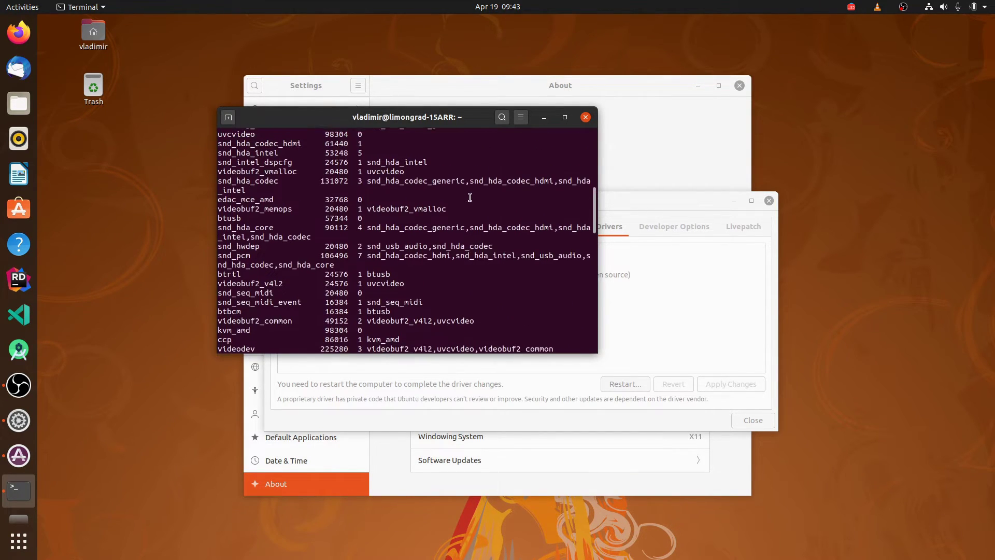
{"action": "scroll", "coordinate": [470, 197], "scroll_direction": "up", "scroll_amount": 7}
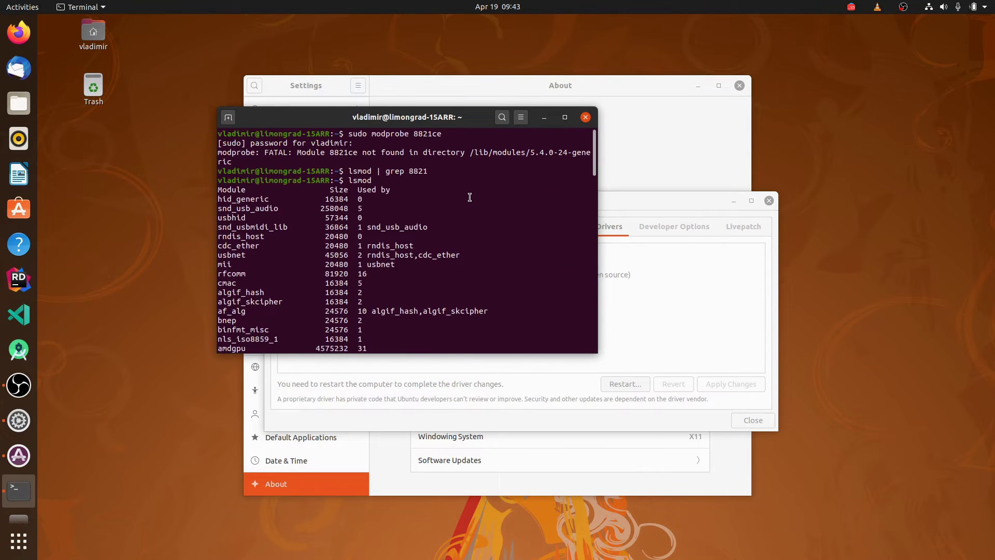
{"action": "scroll", "coordinate": [470, 197], "scroll_direction": "down", "scroll_amount": 7}
{"action": "scroll", "coordinate": [470, 197], "scroll_direction": "down", "scroll_amount": 5}
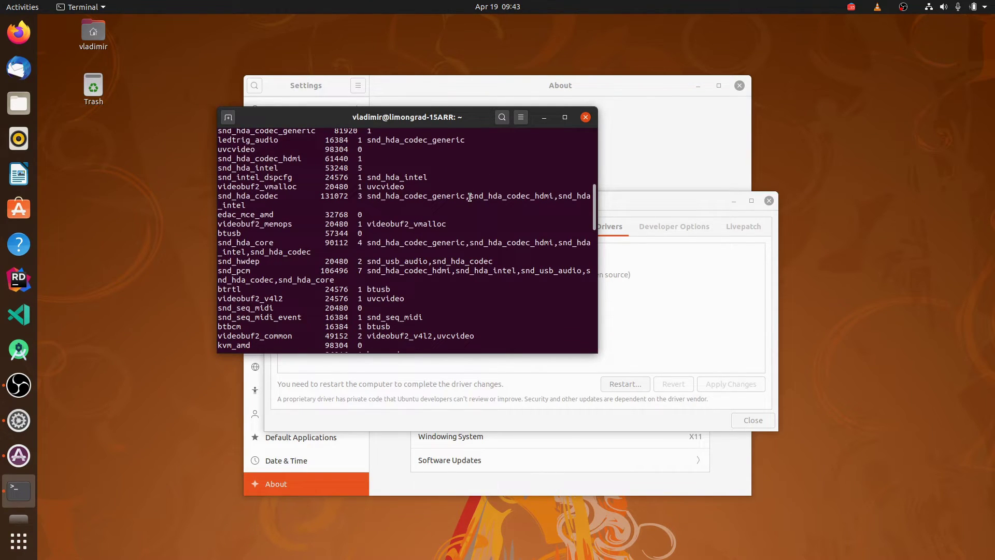
{"action": "scroll", "coordinate": [470, 197], "scroll_direction": "down", "scroll_amount": 4}
{"action": "scroll", "coordinate": [470, 197], "scroll_direction": "down", "scroll_amount": 6}
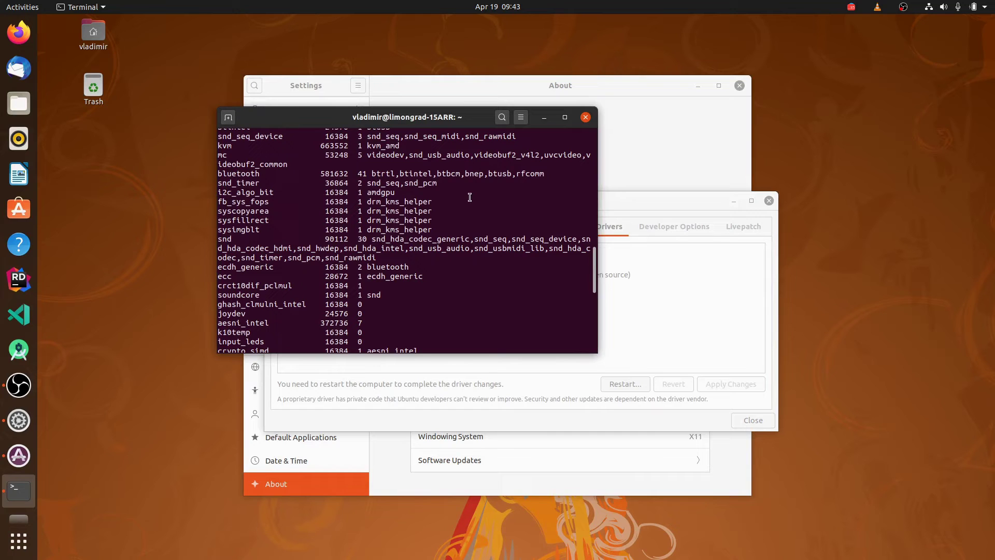
{"action": "scroll", "coordinate": [469, 197], "scroll_direction": "down", "scroll_amount": 6}
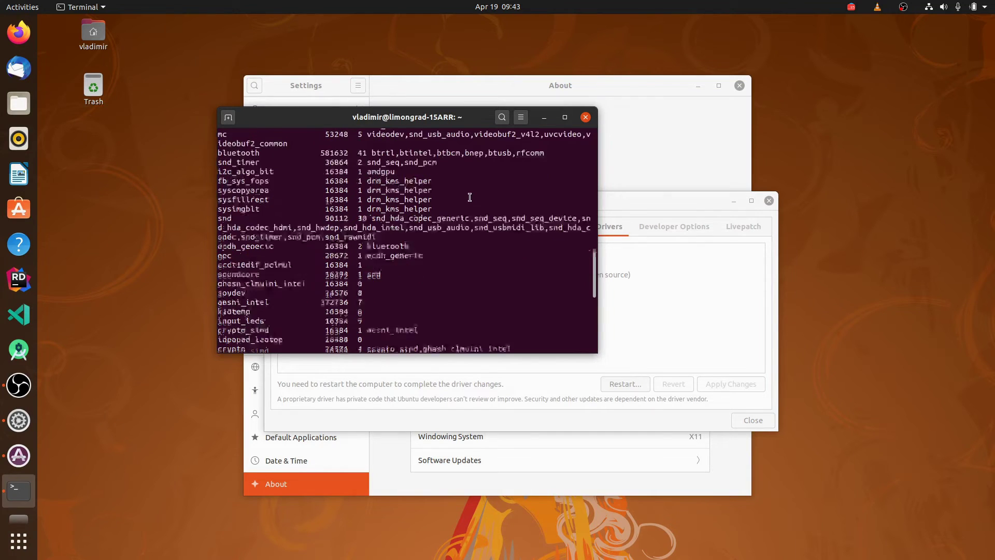
Maximize the terminal to review the module list, then close it
{"action": "double_click", "coordinate": [453, 117]}
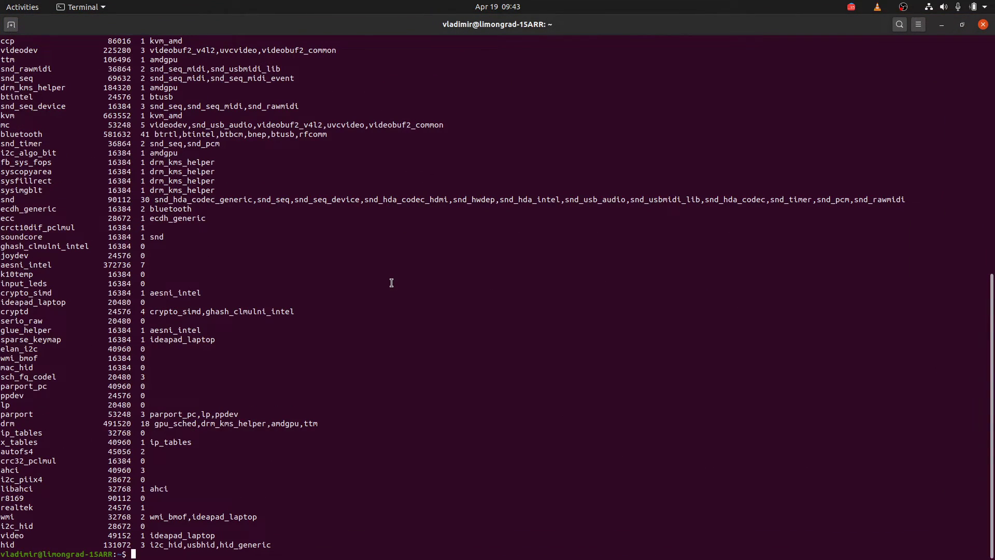
{"action": "scroll", "coordinate": [388, 331], "scroll_direction": "up", "scroll_amount": 15}
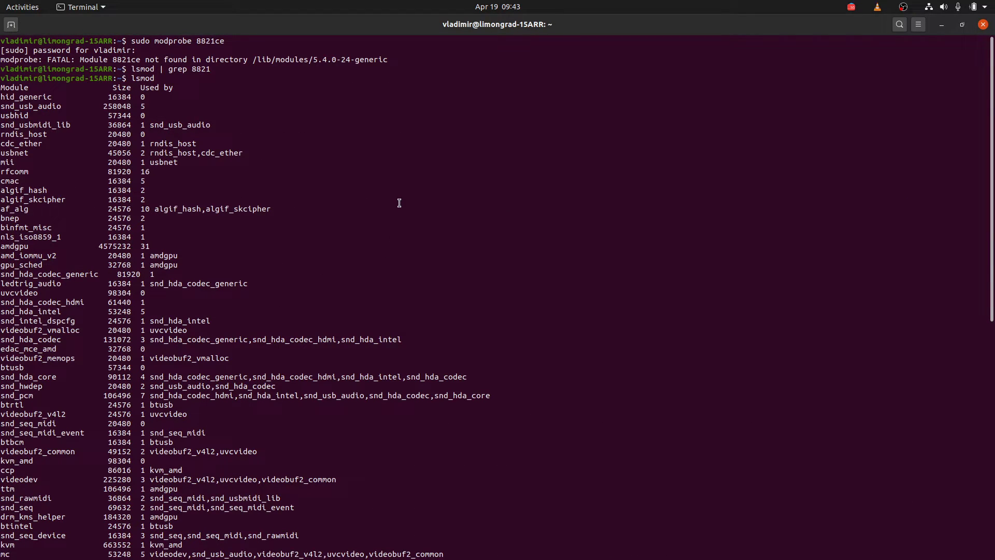
{"action": "scroll", "coordinate": [400, 202], "scroll_direction": "down", "scroll_amount": 11}
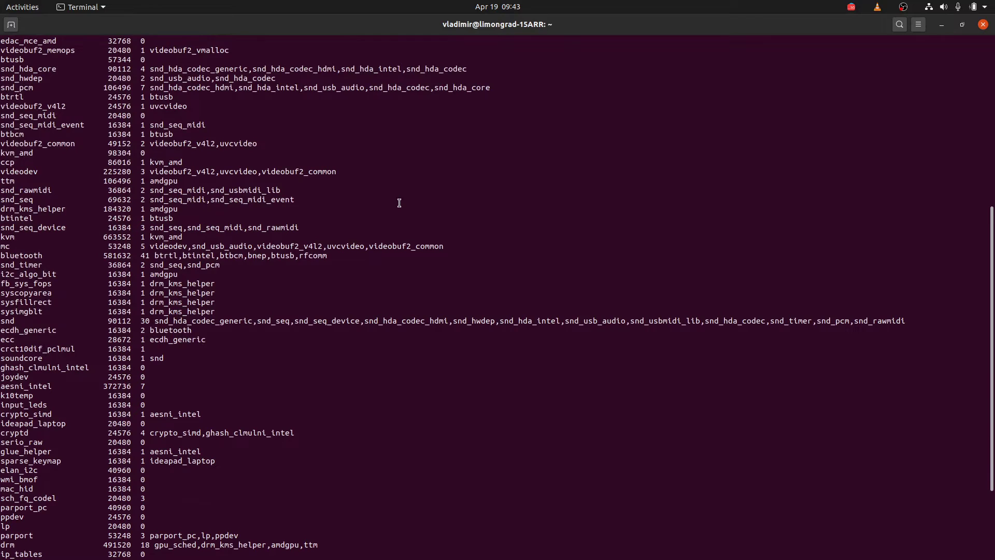
{"action": "scroll", "coordinate": [399, 203], "scroll_direction": "down", "scroll_amount": 4}
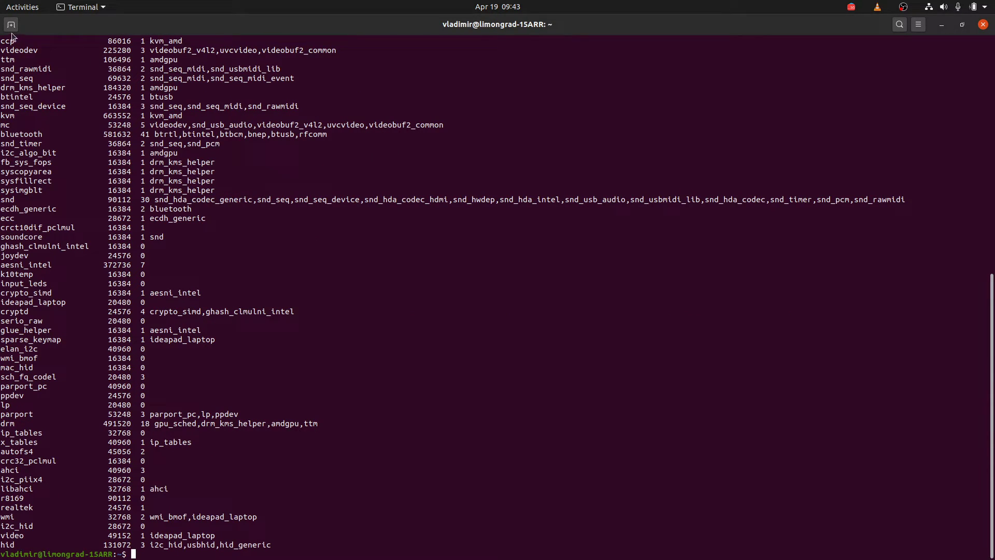
{"action": "left_click", "coordinate": [983, 24]}
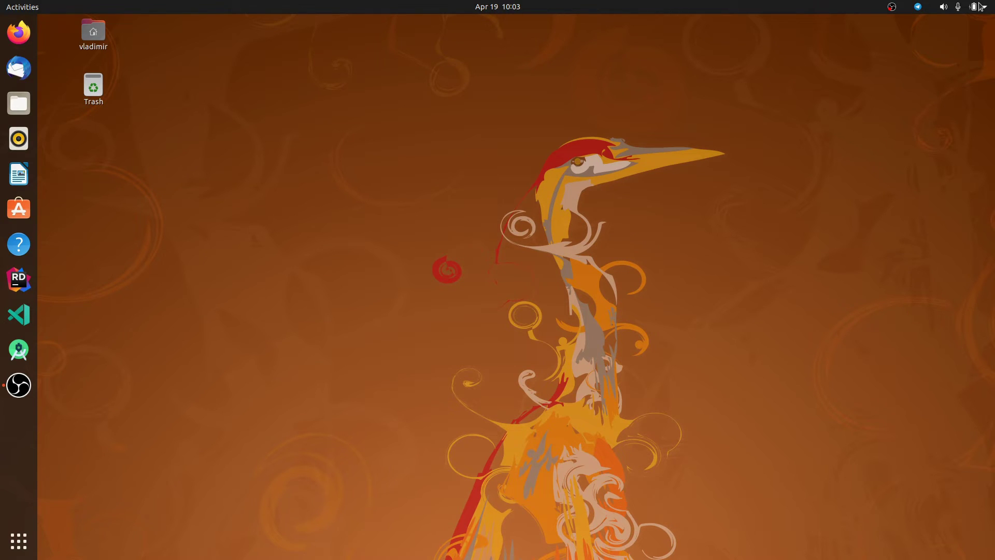
Check the Wi-Fi entry in the system status menu
{"action": "left_click", "coordinate": [981, 6]}
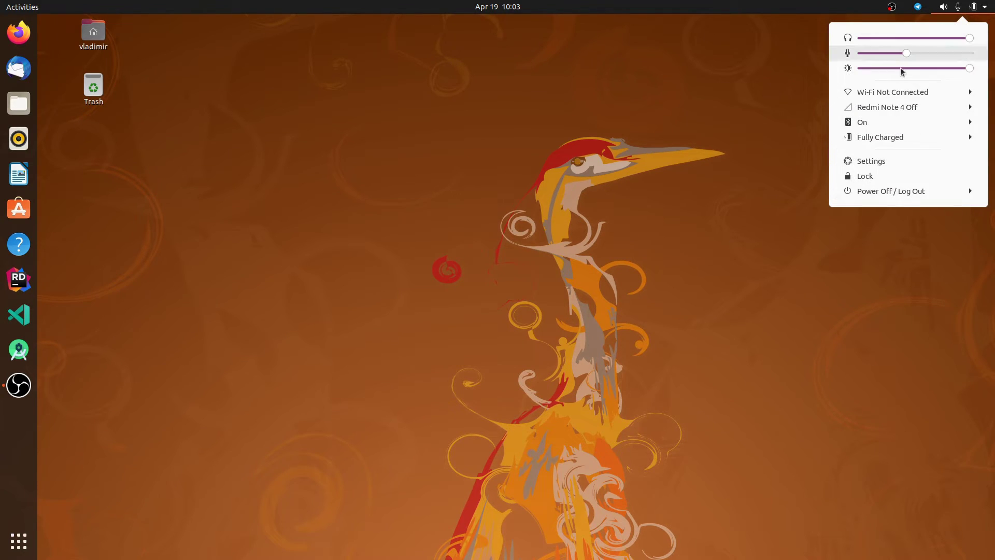
{"action": "left_click", "coordinate": [881, 92]}
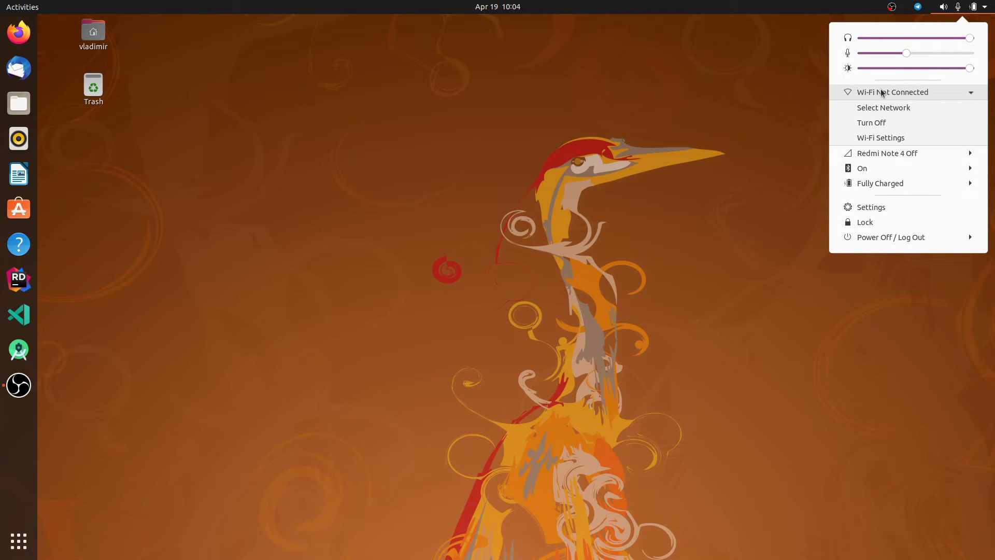
{"action": "left_click", "coordinate": [240, 329]}
Run lsmod | grep 8821 in a new terminal to confirm rtl8821ce is loaded
{"action": "key", "text": "ctrl+alt+t"}
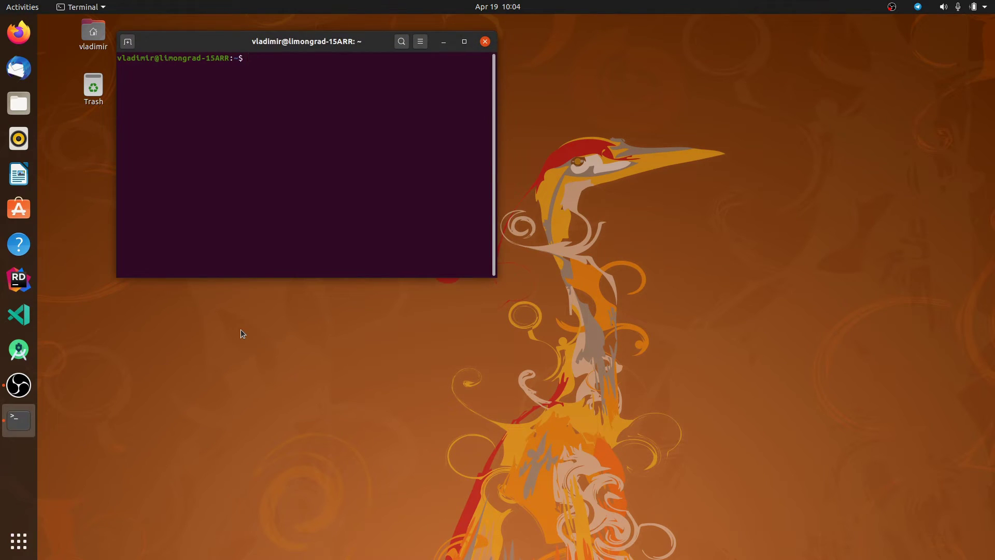
{"action": "type", "text": "lsmod "}
{"action": "type", "text": "|"}
{"action": "key", "text": "BackSpace"}
{"action": "type", "text": "| grep 8821"}
{"action": "key", "text": "Return"}
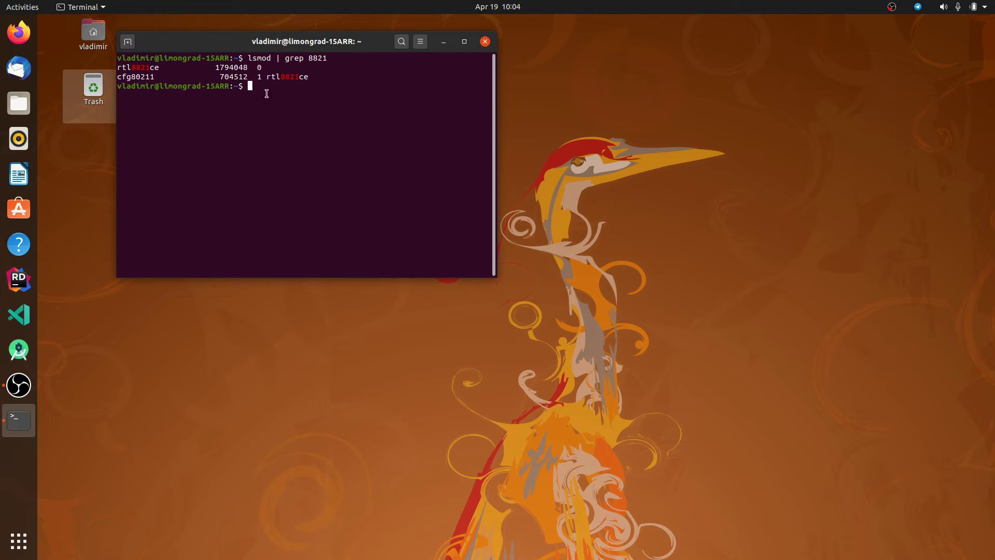
Close Terminal and choose the first secured network from the Wi-Fi network list to connect
{"action": "left_click", "coordinate": [487, 42]}
{"action": "left_click", "coordinate": [992, 5]}
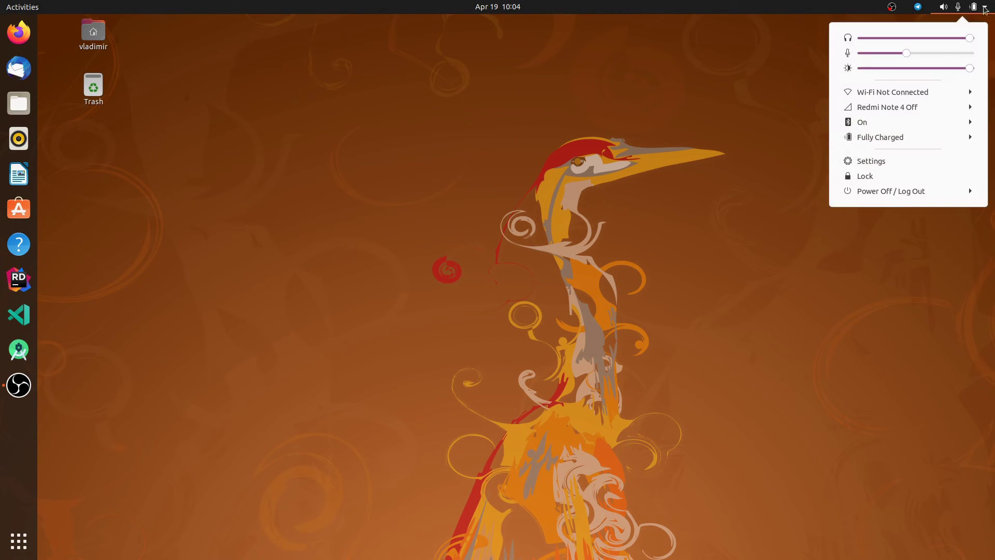
{"action": "left_click", "coordinate": [882, 92]}
{"action": "left_click", "coordinate": [884, 108]}
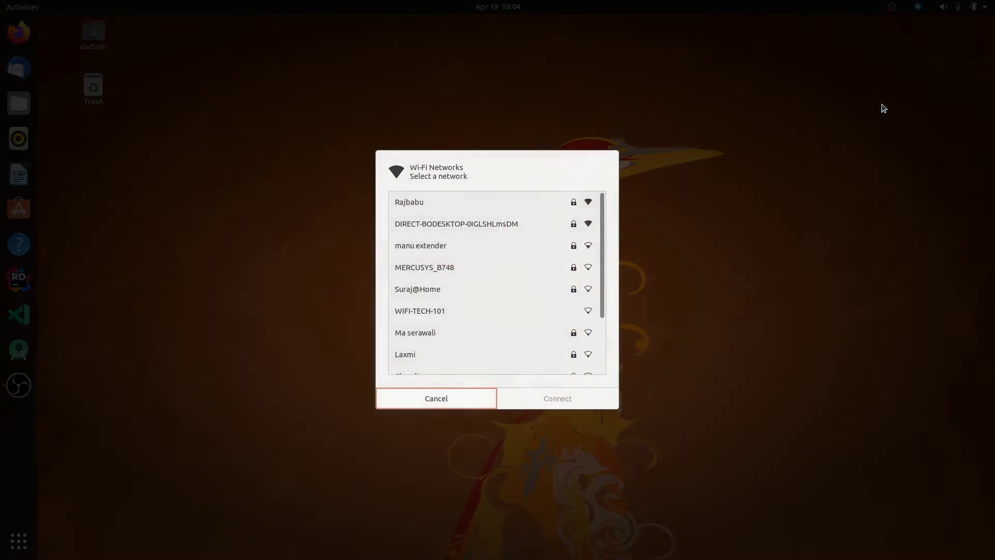
{"action": "left_click", "coordinate": [451, 207]}
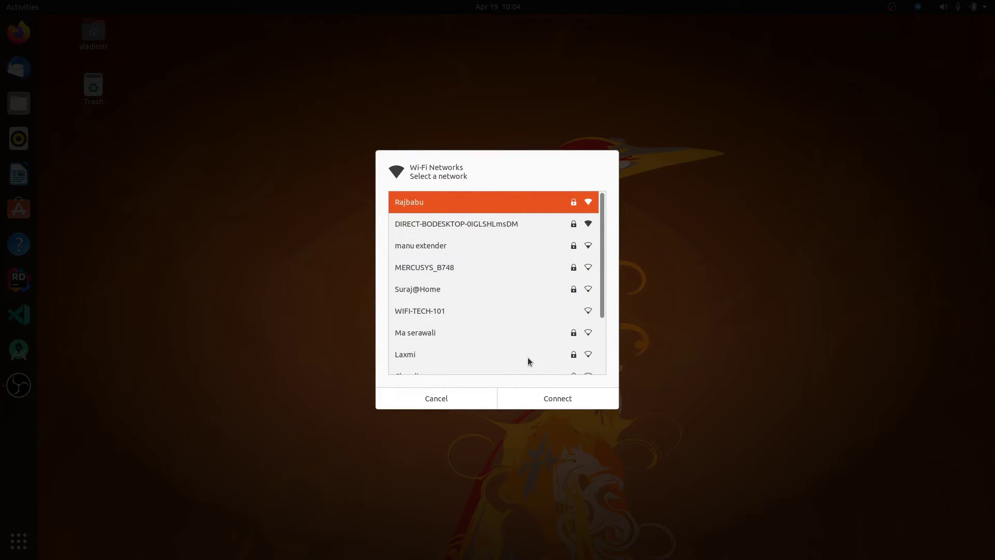
{"action": "left_click", "coordinate": [536, 397]}
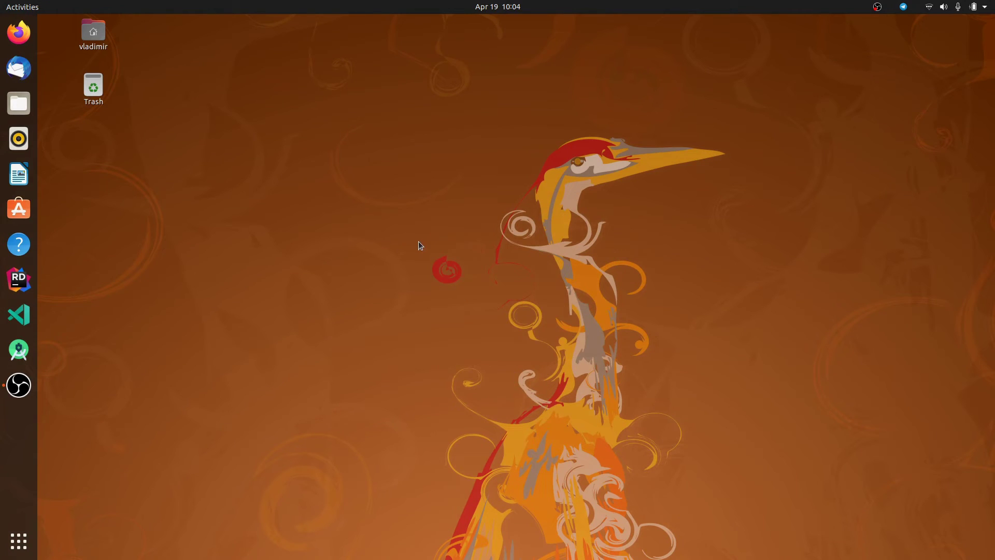
Re-enter the Wi-Fi network password and connect
{"action": "left_click", "coordinate": [930, 7]}
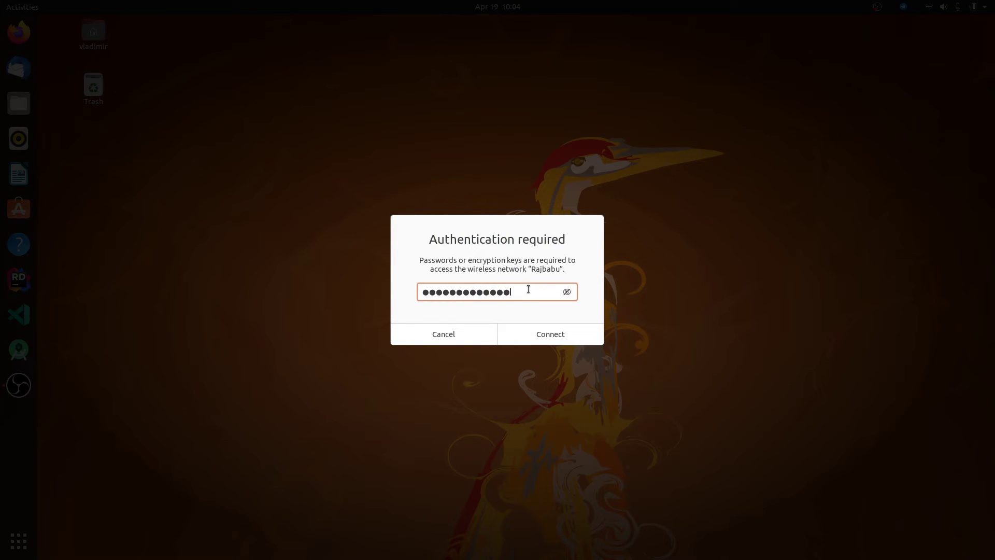
{"action": "key", "text": "BackSpace"}
{"action": "key", "text": "BackSpace"}
{"action": "key", "text": "BackSpace"}
{"action": "key", "text": "BackSpace"}
{"action": "key", "text": "BackSpace"}
{"action": "key", "text": "BackSpace"}
{"action": "key", "text": "BackSpace"}
{"action": "key", "text": "BackSpace"}
{"action": "key", "text": "BackSpace"}
{"action": "key", "text": "BackSpace"}
{"action": "key", "text": "BackSpace"}
{"action": "key", "text": "BackSpace"}
{"action": "key", "text": "BackSpace"}
{"action": "key", "text": "BackSpace"}
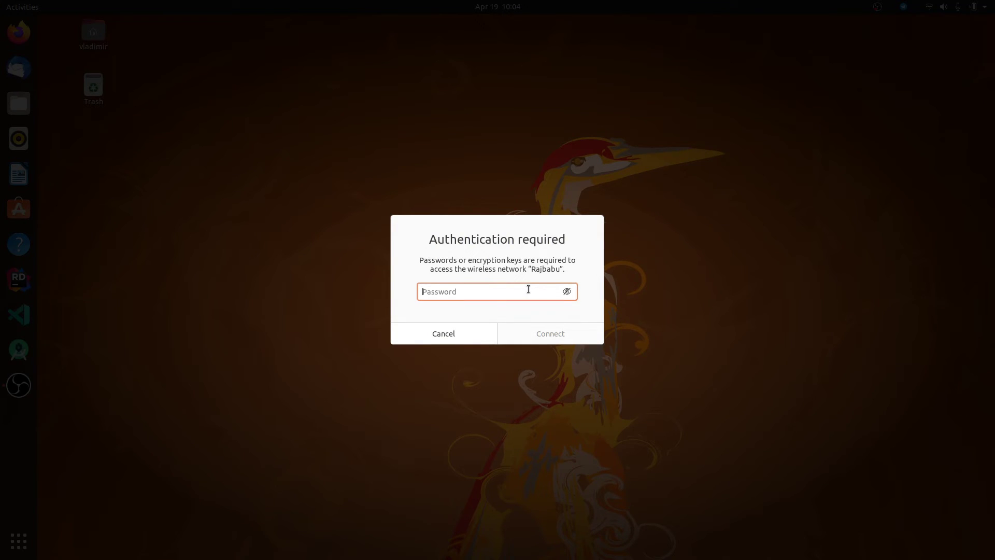
{"action": "type", "text": "•••"}
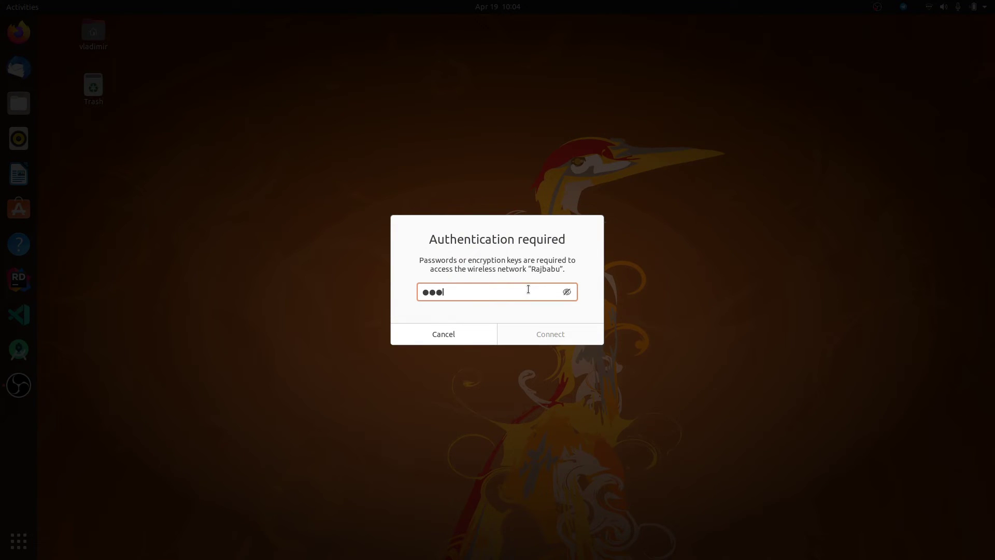
{"action": "type", "text": "••••••••••"}
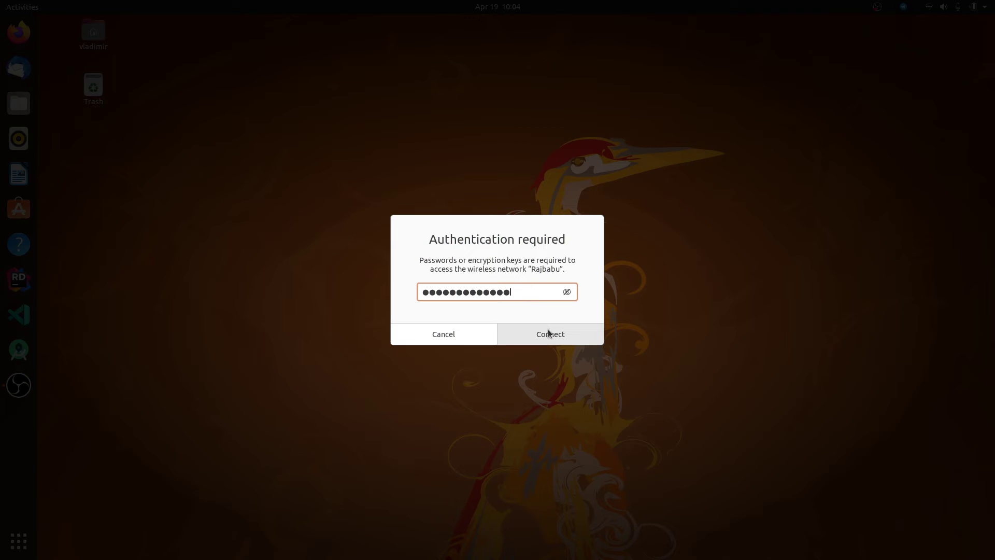
{"action": "left_click", "coordinate": [549, 332]}
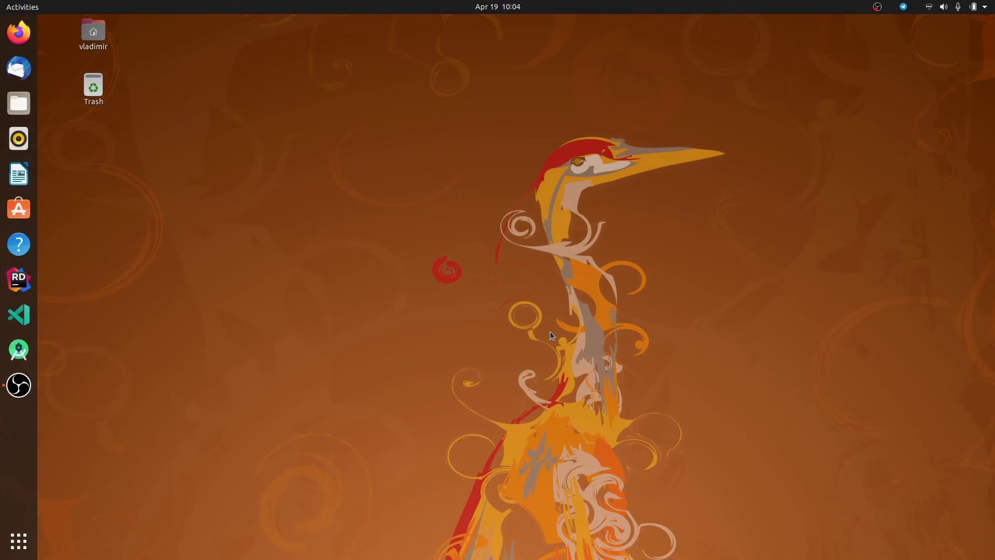
Verify the Wi-Fi connection in the system status menu
{"action": "left_click", "coordinate": [935, 7]}
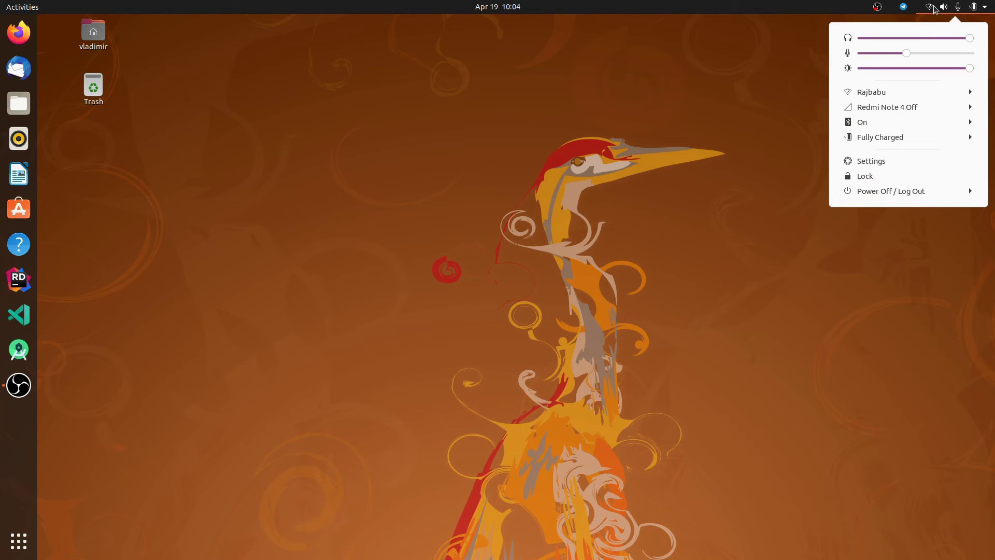
{"action": "left_click", "coordinate": [872, 92]}
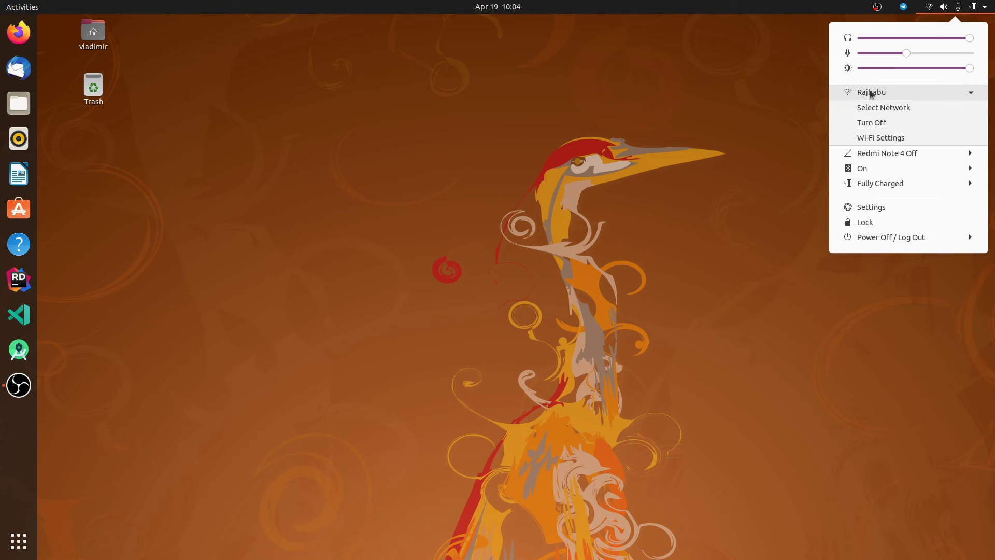
{"action": "left_click", "coordinate": [871, 93]}
{"action": "left_click", "coordinate": [419, 265]}
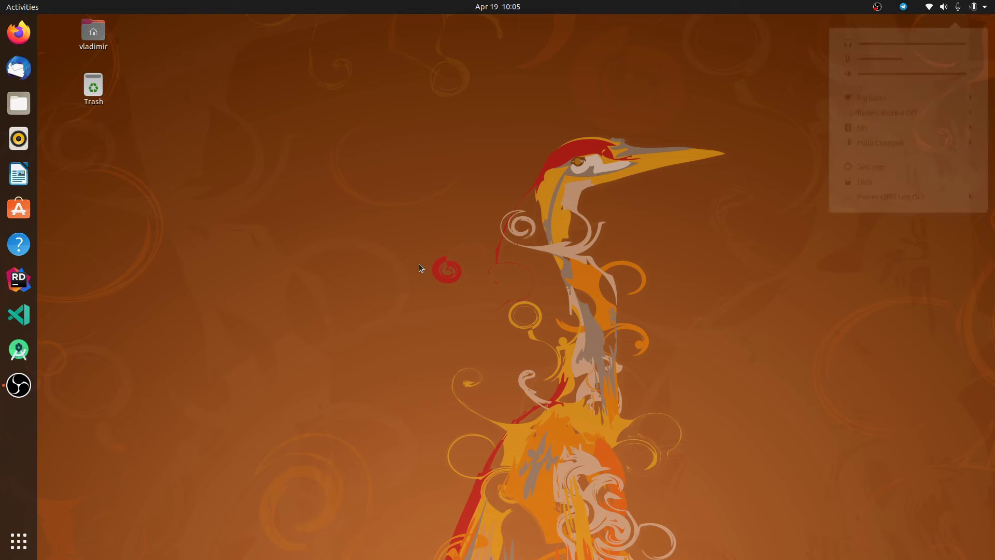
Run ping google.com in a new terminal, getting steady replies, then show the applications grid
{"action": "key", "text": "ctrl+alt+t"}
{"action": "type", "text": "pi"}
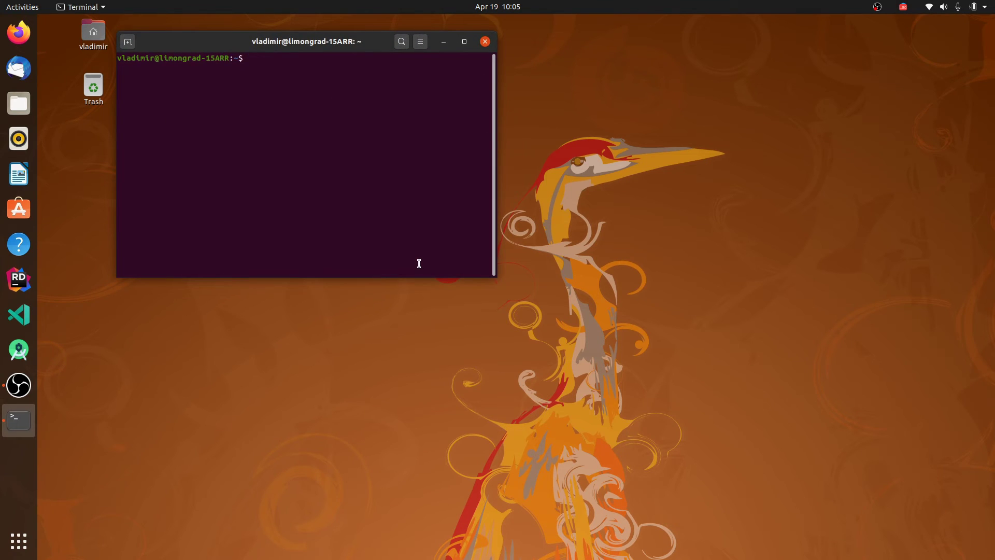
{"action": "type", "text": "ng google.com"}
{"action": "key", "text": "Return"}
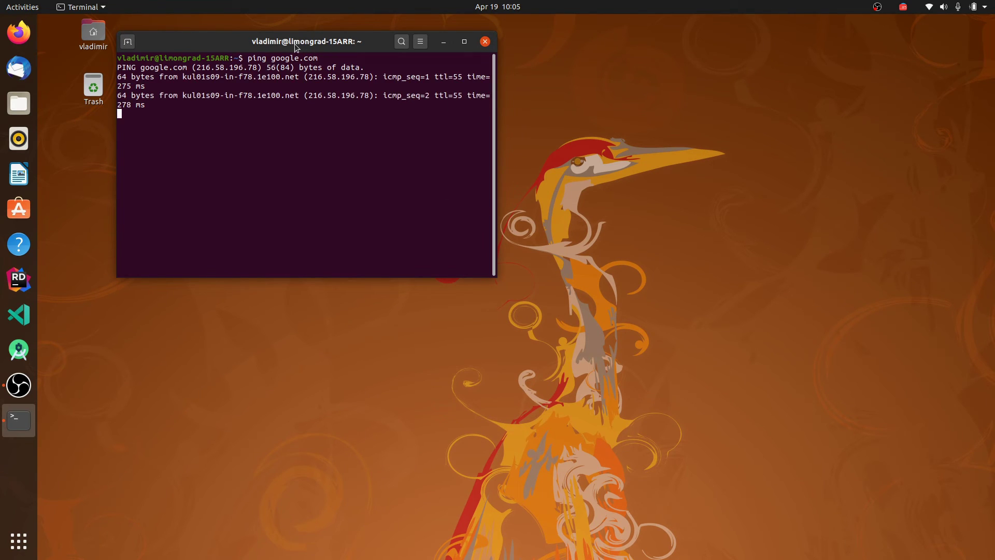
{"action": "left_click_drag", "start_coordinate": [294, 43], "coordinate": [511, 68]}
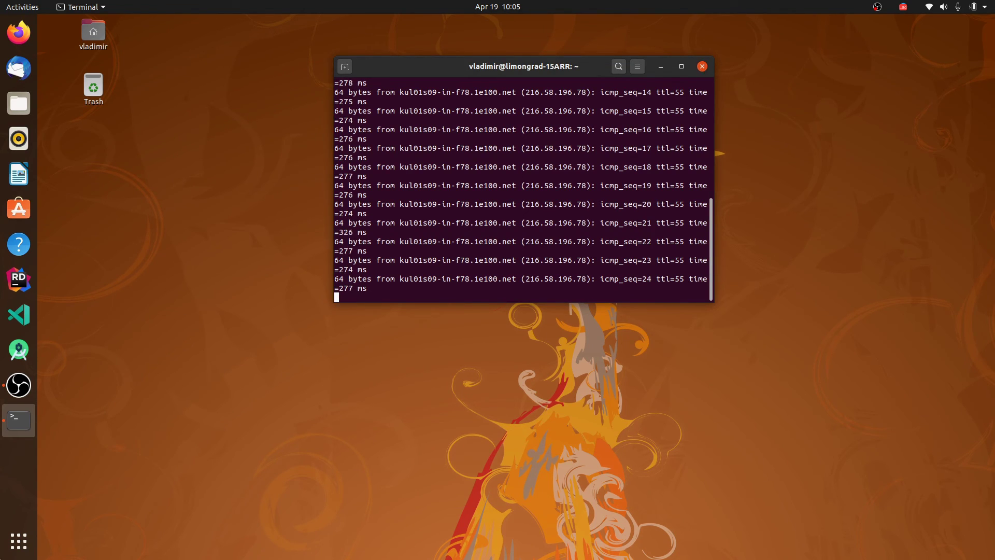
{"action": "left_click", "coordinate": [19, 547]}
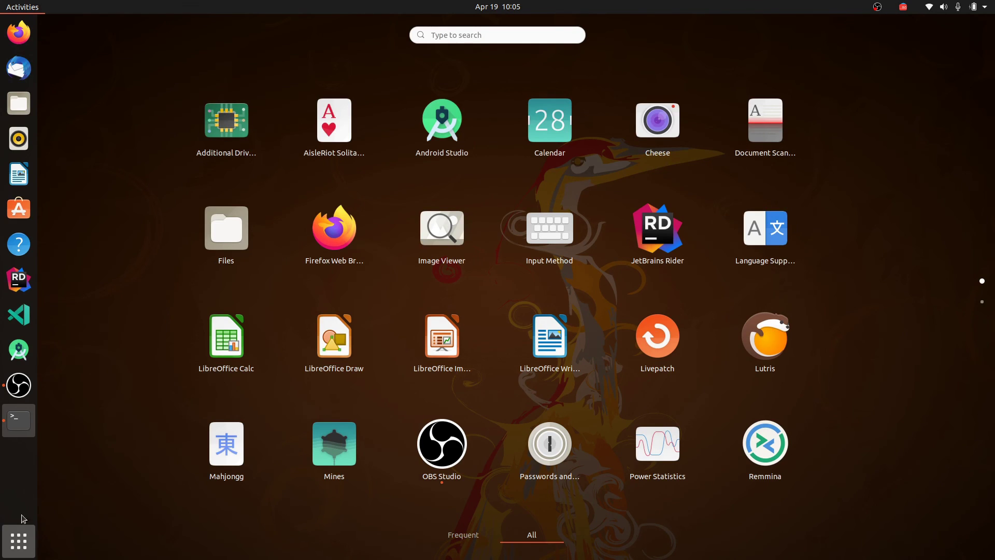
Close the applications grid to return to Terminal, where the google.com ping keeps replying
{"action": "left_click", "coordinate": [12, 536]}
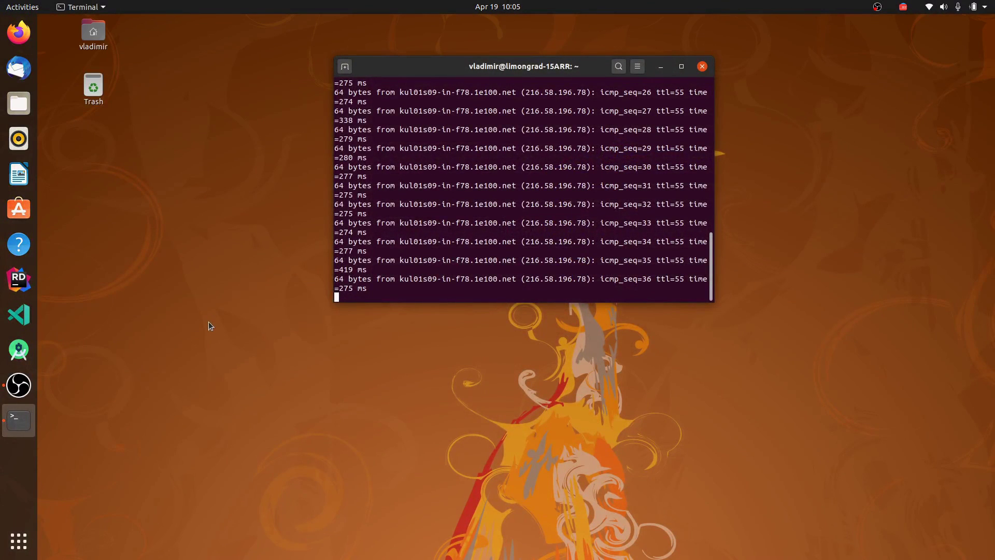